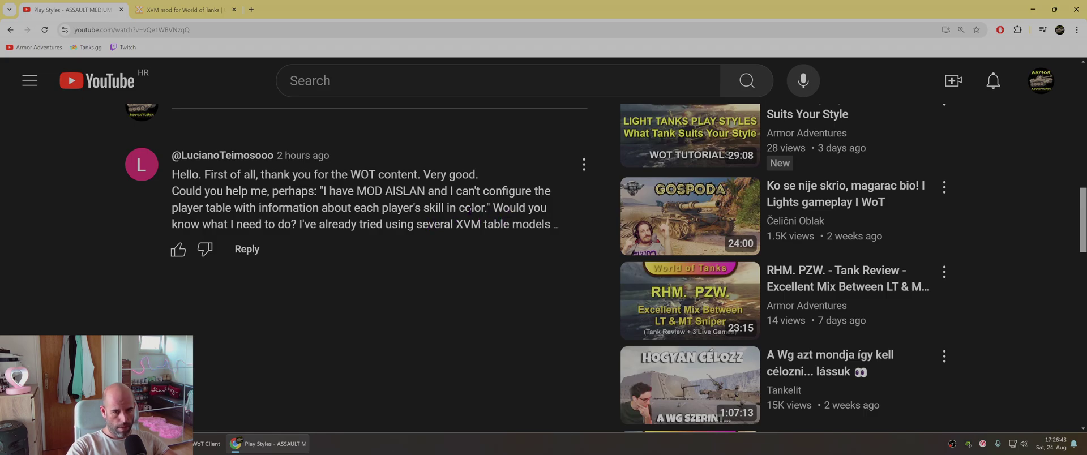
- Open Aslain's World of Tanks modpack download page in a new tab and locate the WoT 1.25.1.1 download links
scroll(398, 209, "up", 2)
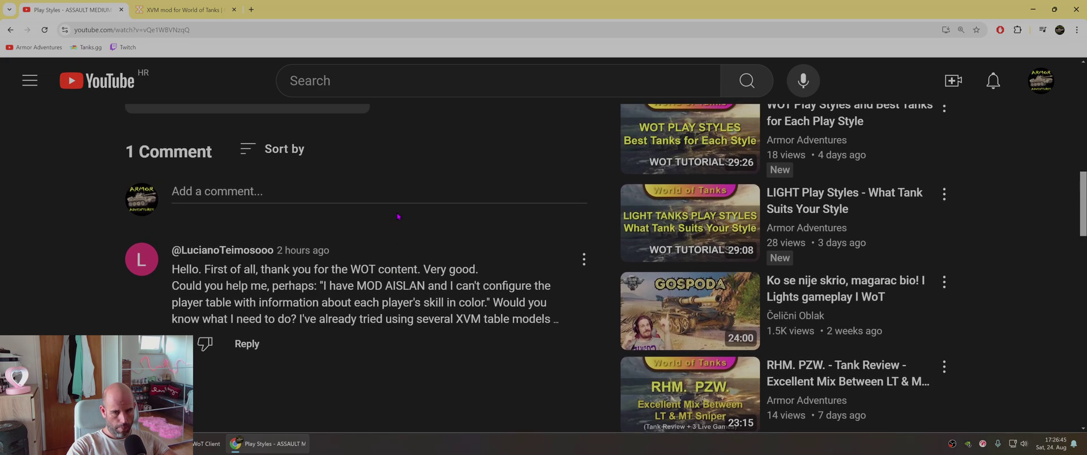
left_click(250, 9)
left_click(258, 29)
type("as")
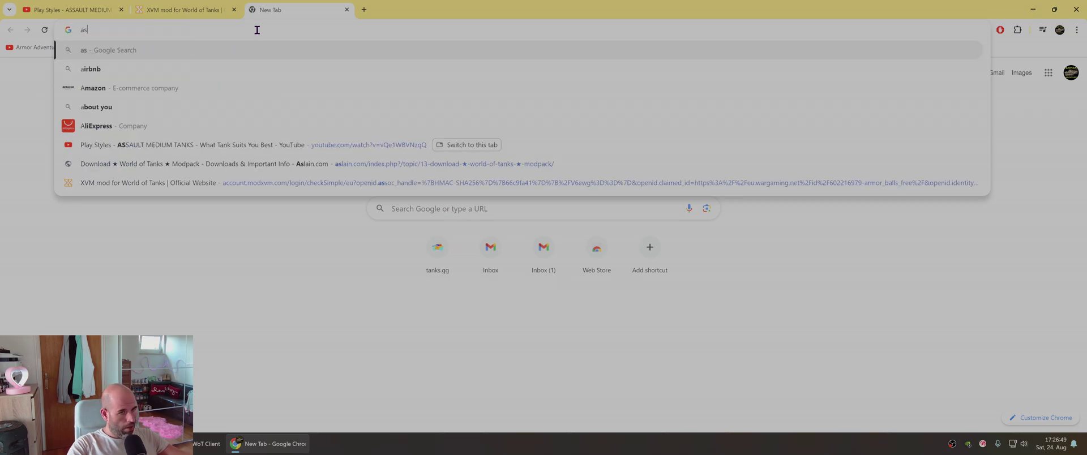
type("lain")
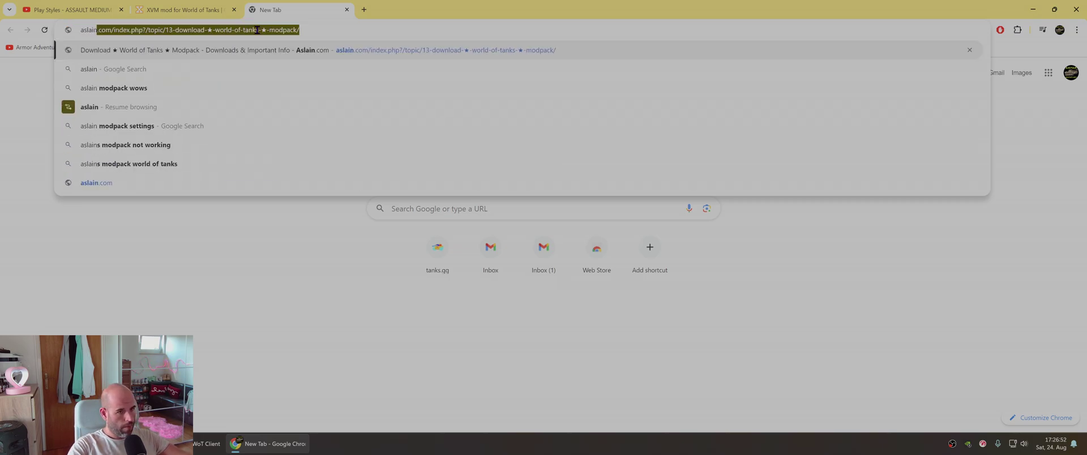
key("Return")
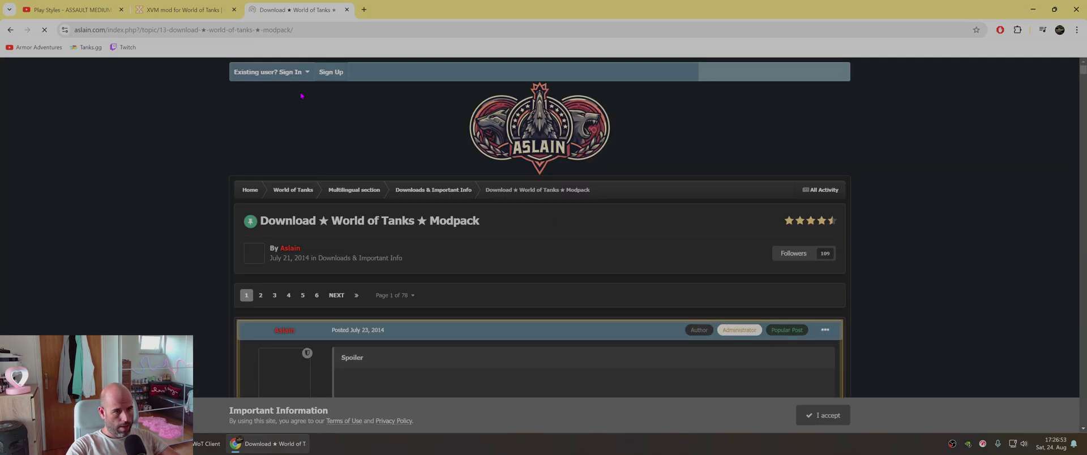
scroll(406, 200, "down", 2)
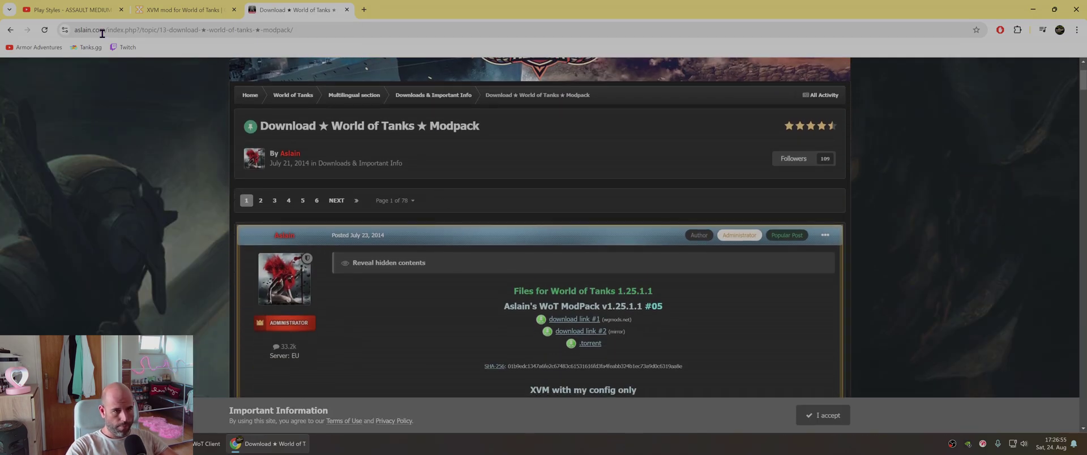
- Follow the first modpack download link, accept the site's cookies, and download mod version 05 for WoT 1.25.1.1
left_click(585, 325)
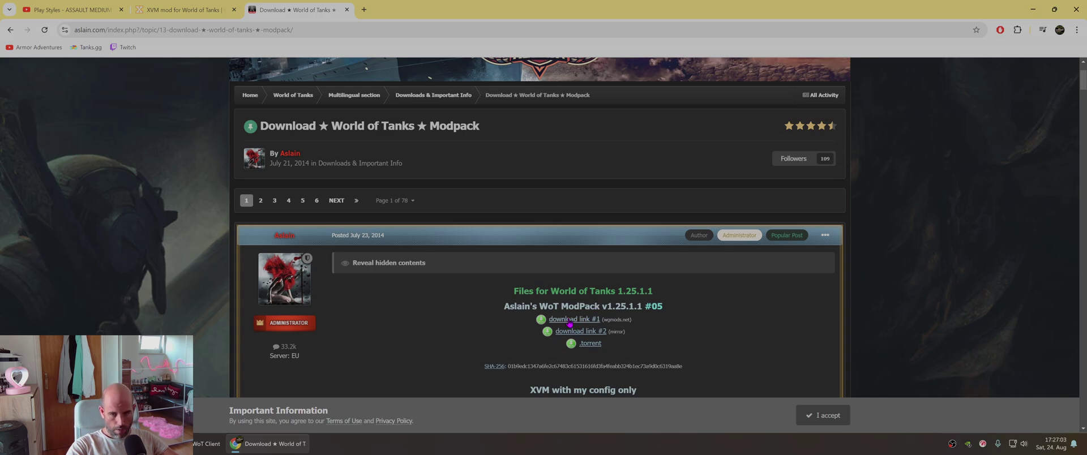
left_click(570, 324)
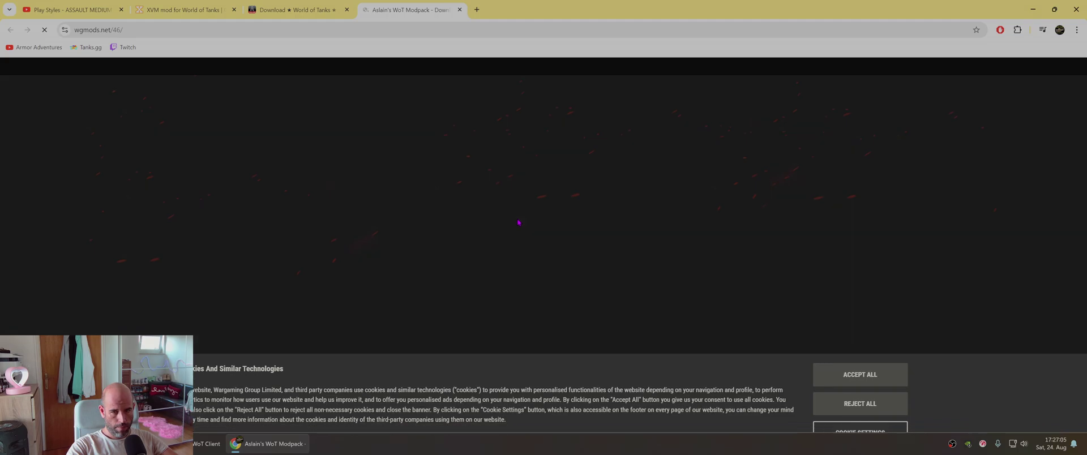
left_click(860, 384)
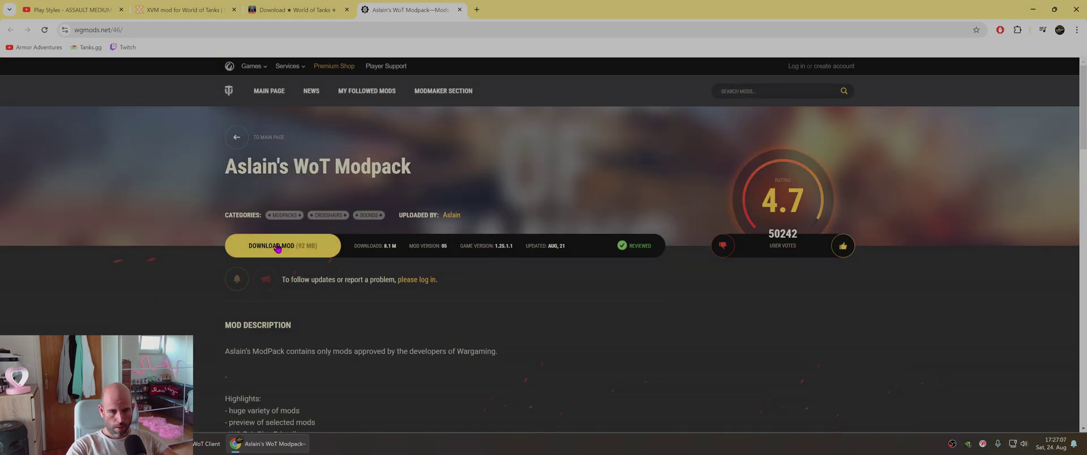
left_click(278, 247)
left_click(441, 286)
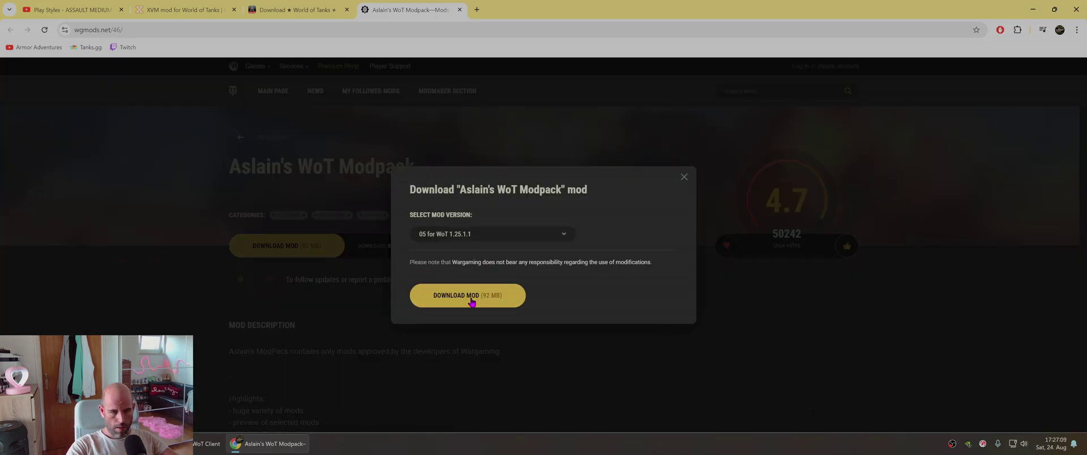
left_click(464, 298)
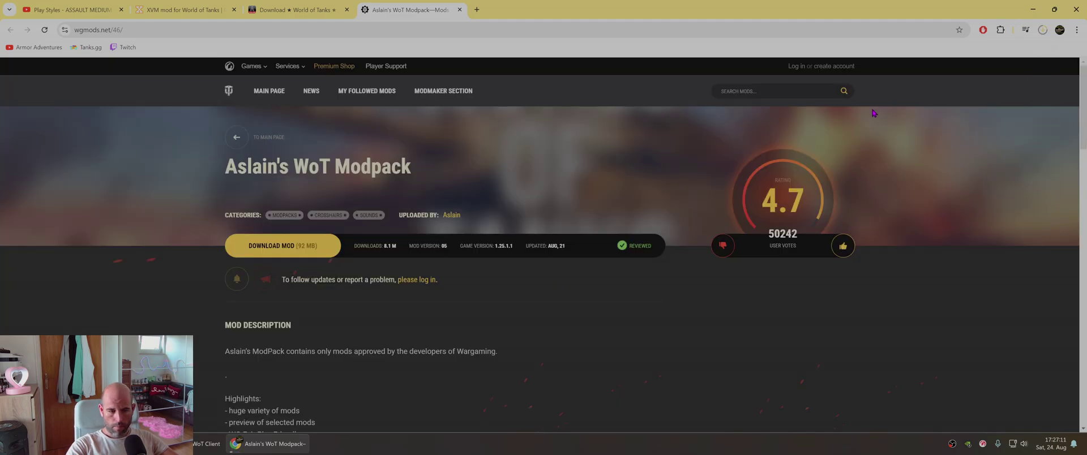
- Close the WoT client and run the downloaded Aslain's WoT Modpack installer, allowing it past the security warning
left_click(206, 444)
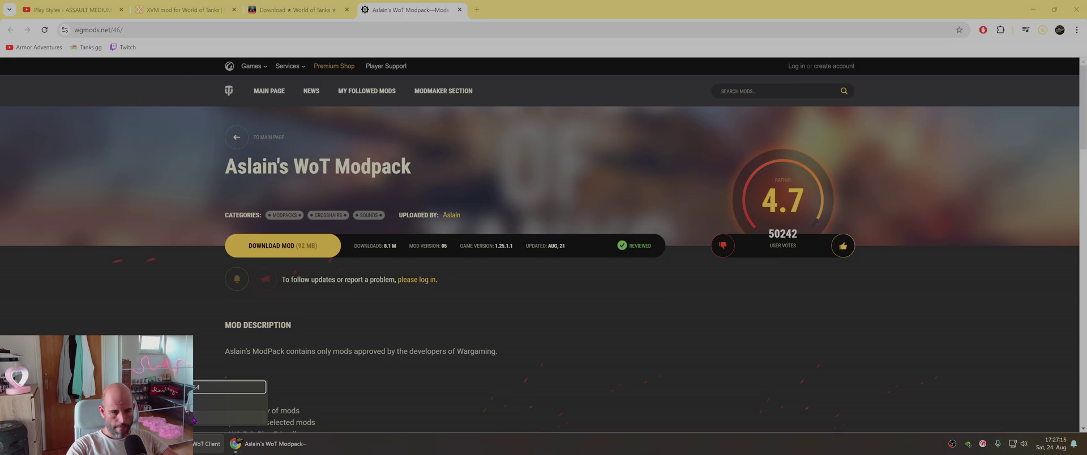
left_click(194, 420)
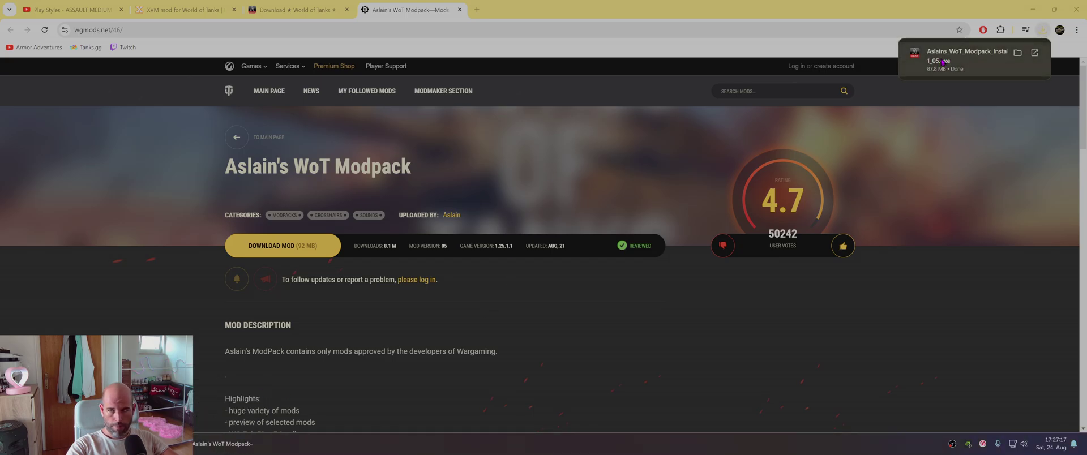
left_click(943, 61)
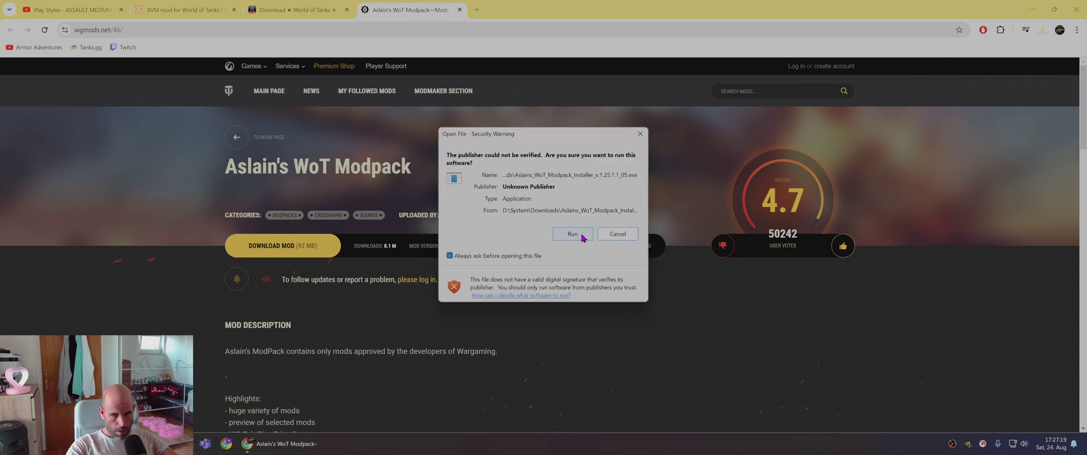
left_click(572, 234)
- Examine the player panels and vehicle markers in the paused Assault Medium Tanks gameplay video at full-screen size
left_click(71, 10)
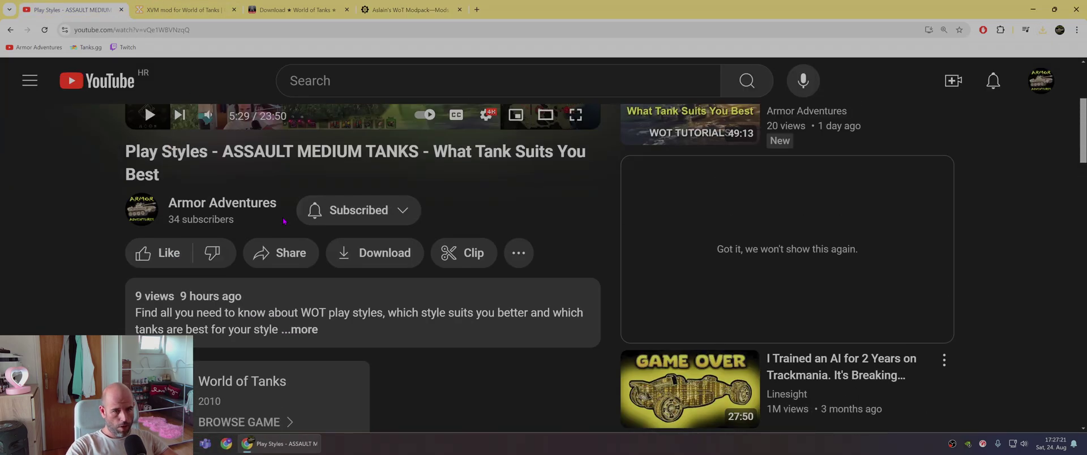
scroll(285, 221, "up", 3)
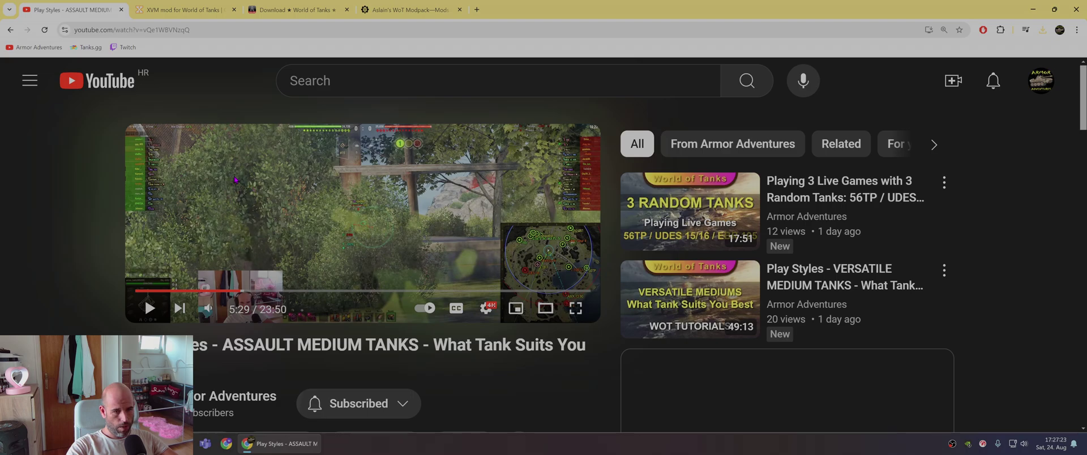
double_click(181, 182)
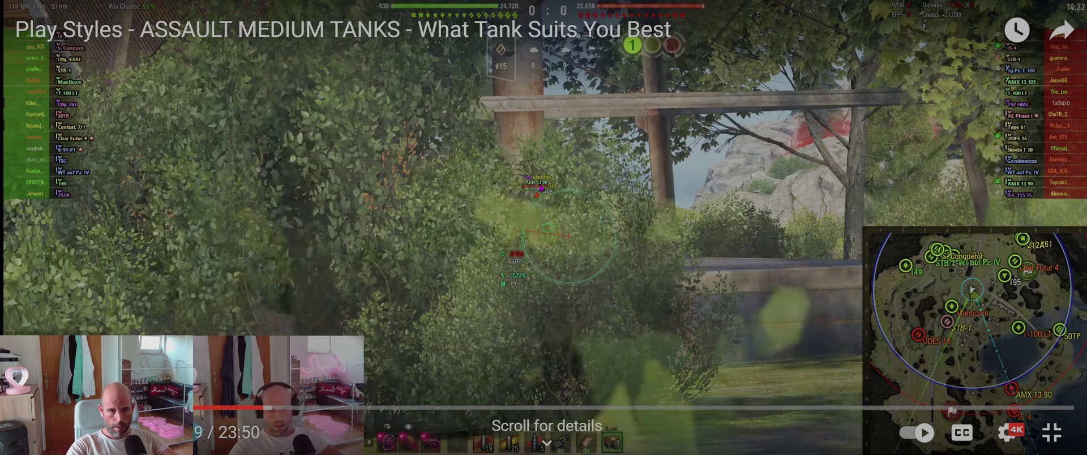
double_click(541, 188)
- Return to the modpack page and launch the installer again from the recent downloads, allowing it past the security warning
left_click(410, 10)
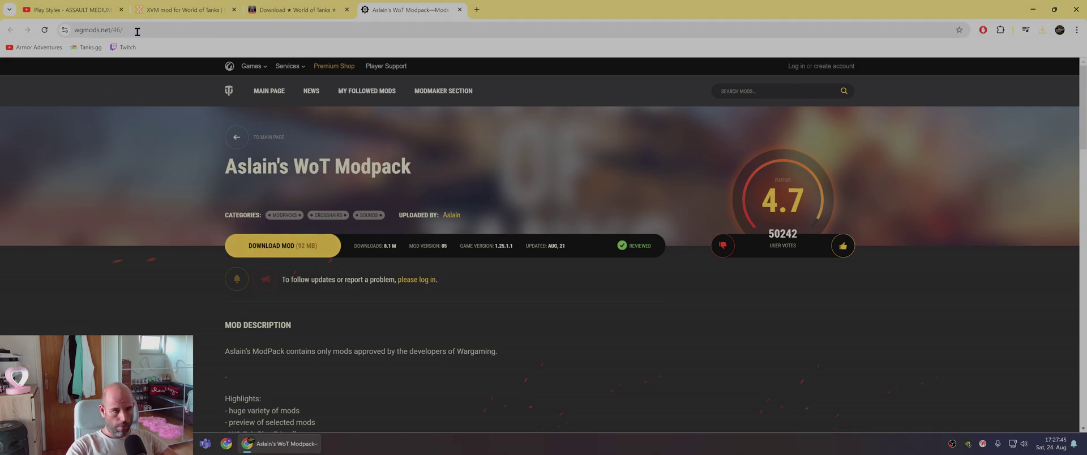
left_click(294, 11)
left_click(365, 7)
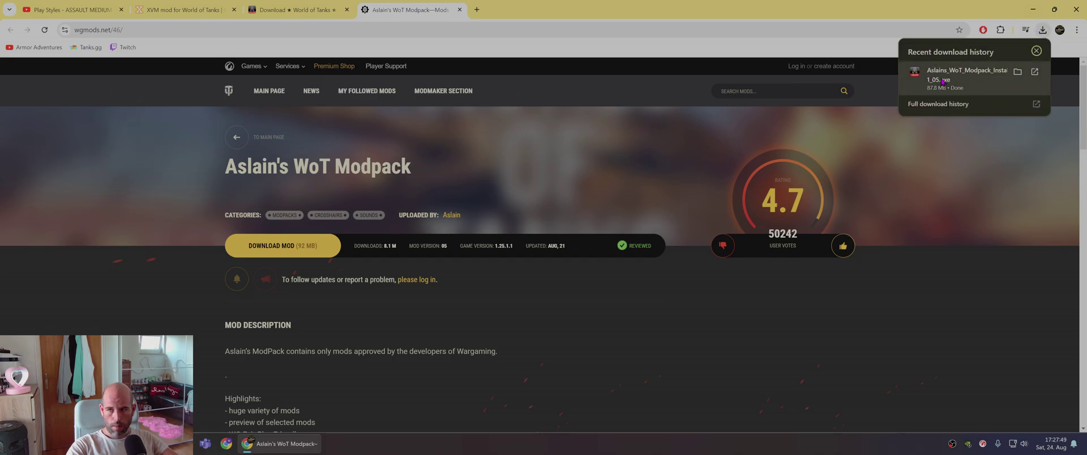
left_click(943, 81)
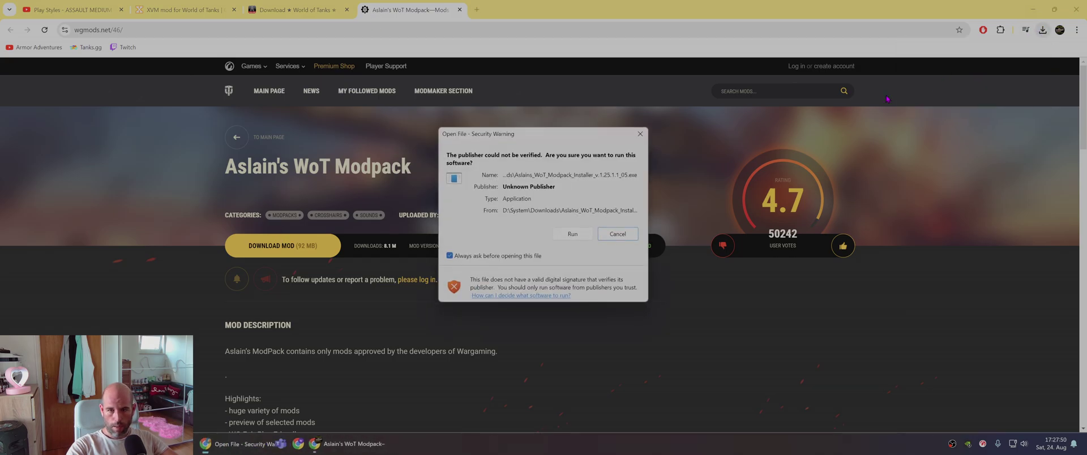
left_click(572, 234)
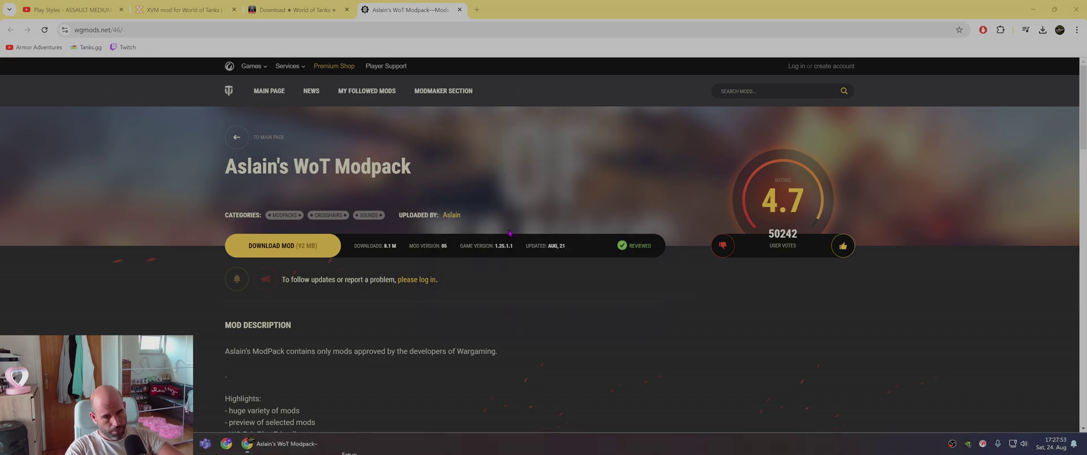
left_click(541, 245)
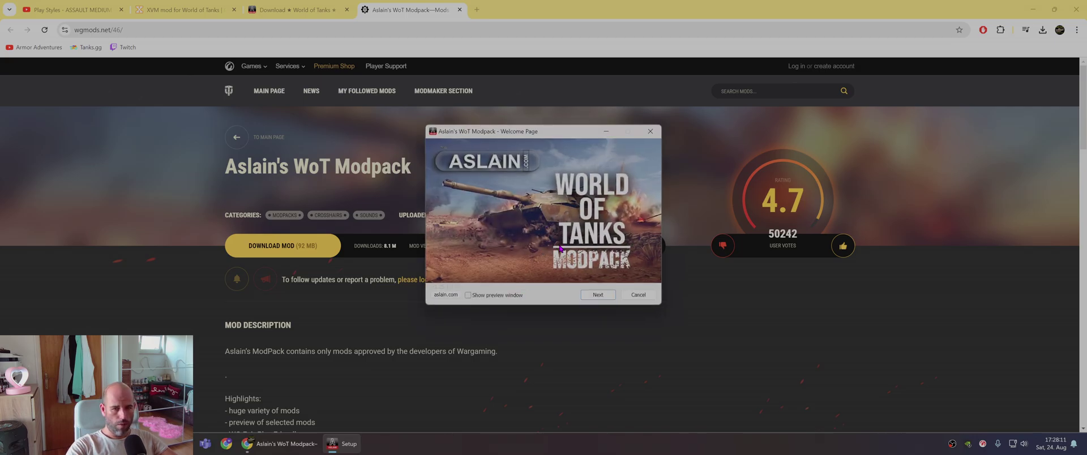
- Enable the preview window and advance the installer to mod selection, keeping D:\Games\World of Tanks as the installation folder
left_click(509, 296)
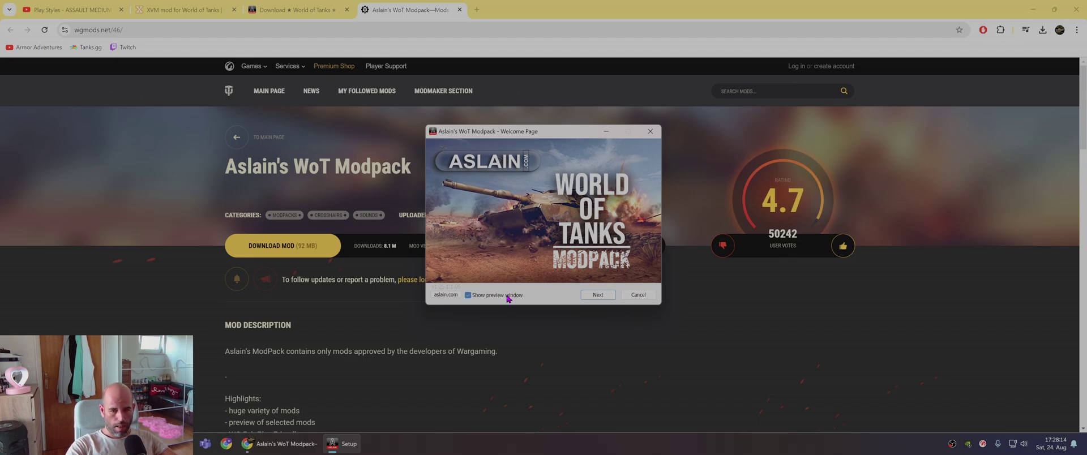
left_click(597, 294)
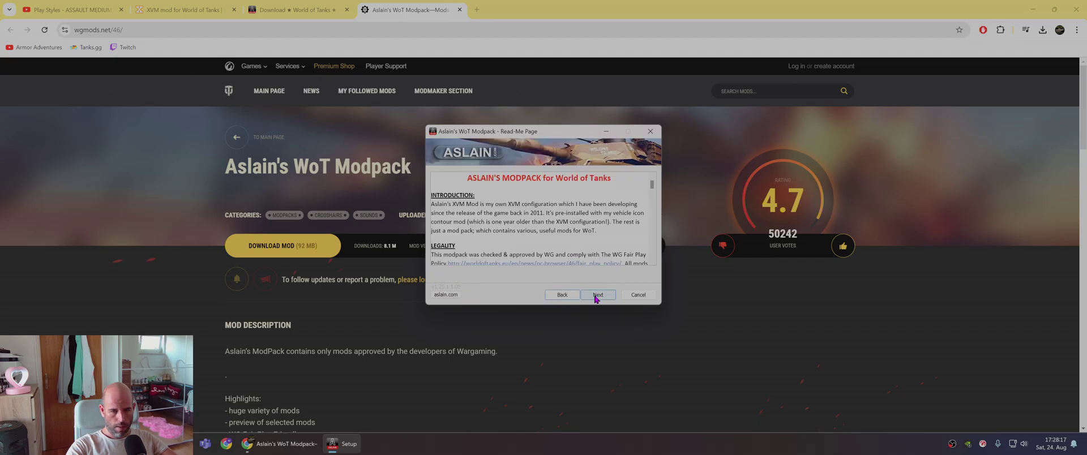
left_click(597, 294)
left_click(597, 295)
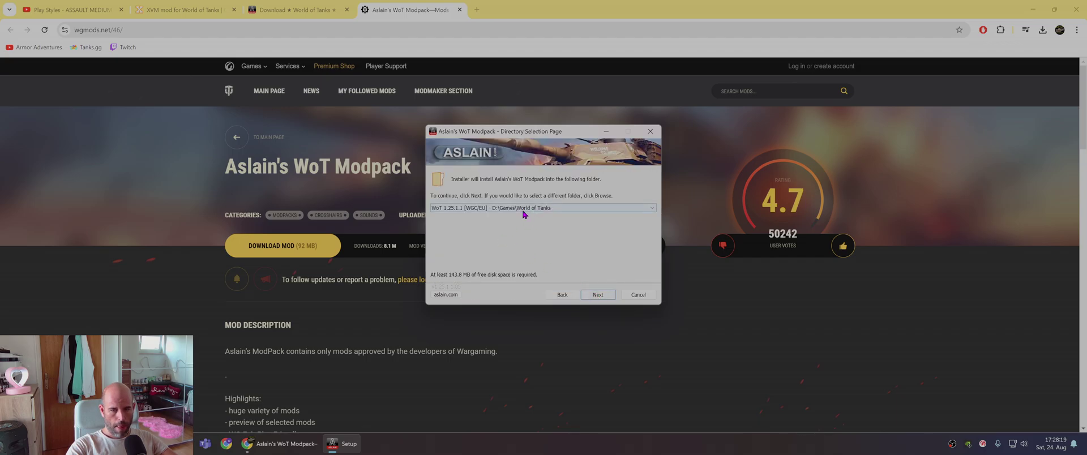
left_click(597, 295)
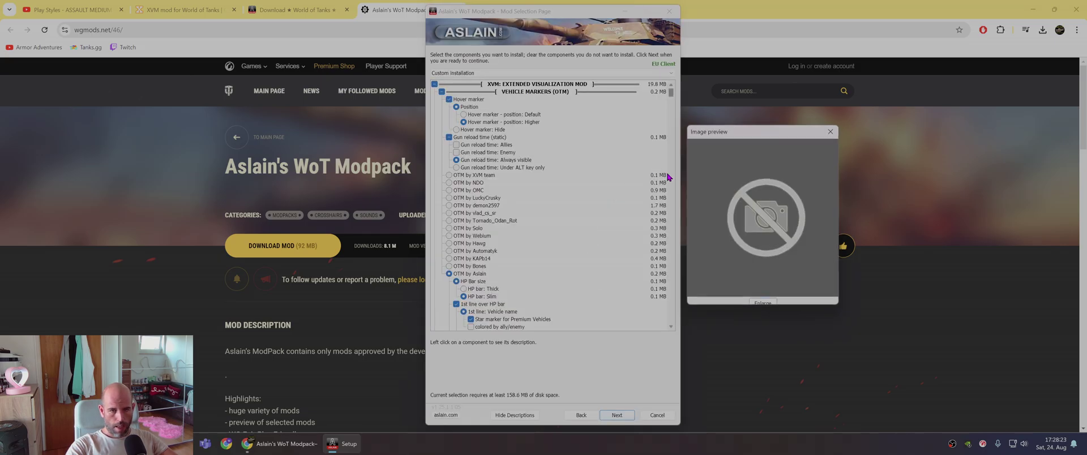
- Preview the "2nd line: Numeral stats" option within the OTM by Aslain vehicle markers
scroll(561, 211, "down", 3)
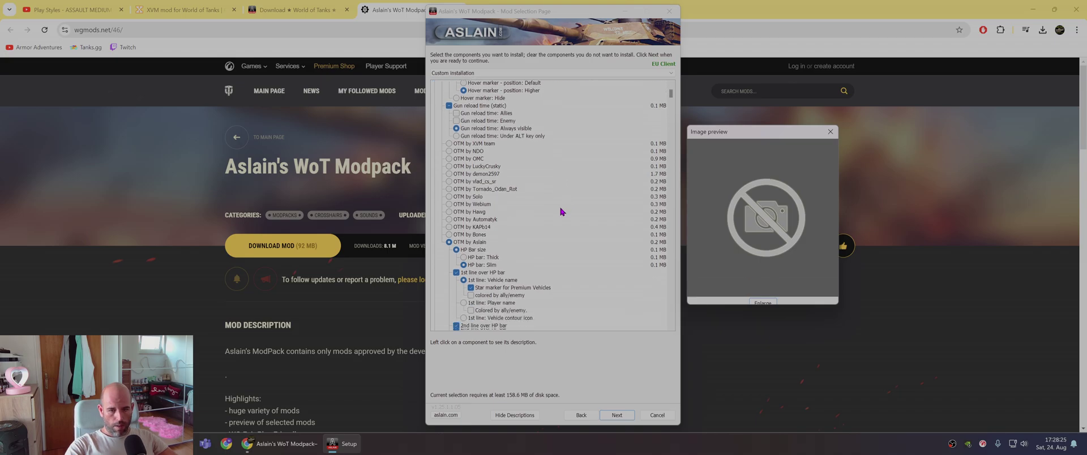
scroll(561, 212, "down", 5)
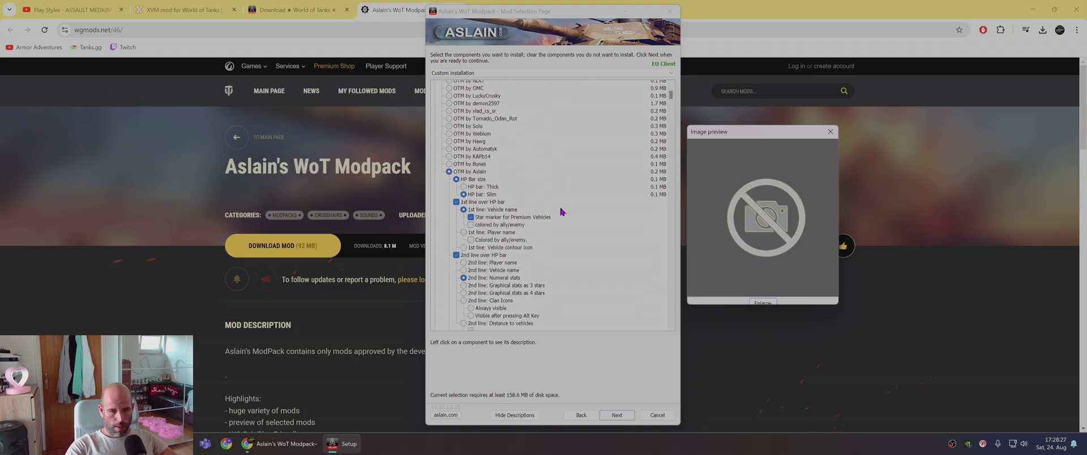
scroll(560, 211, "down", 1)
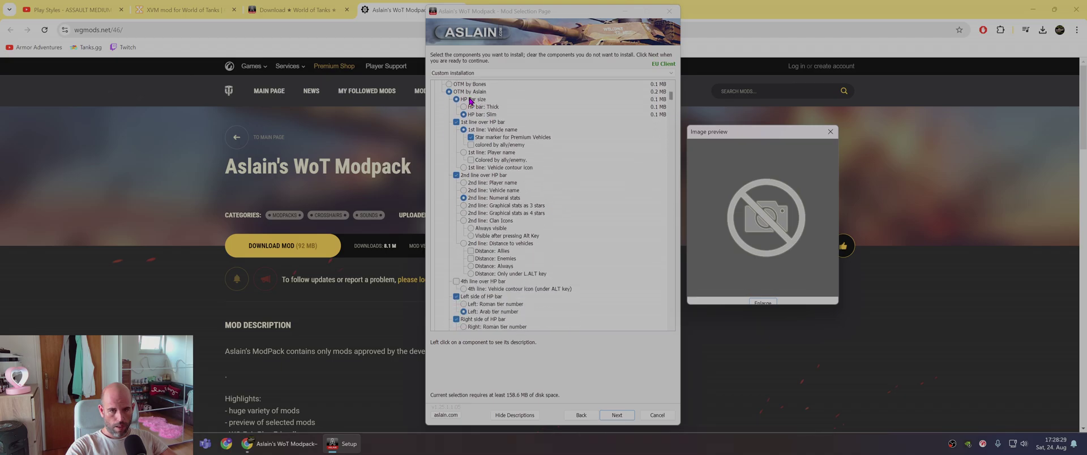
left_click(496, 198)
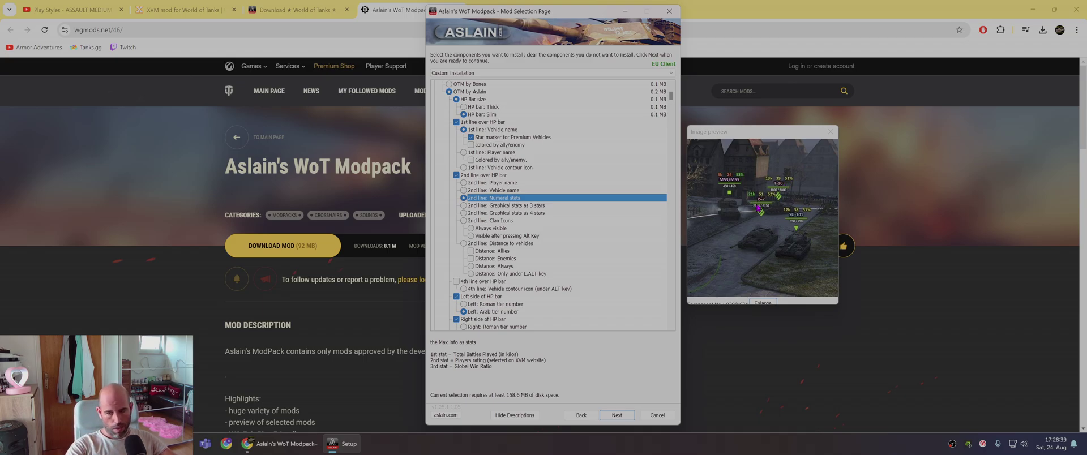
- Preview "Battle Loading: simple" and "Statistics Tab: Advanced" under Panels by Aslain, looking over the remaining OTM marker options on the way
scroll(524, 213, "down", 3)
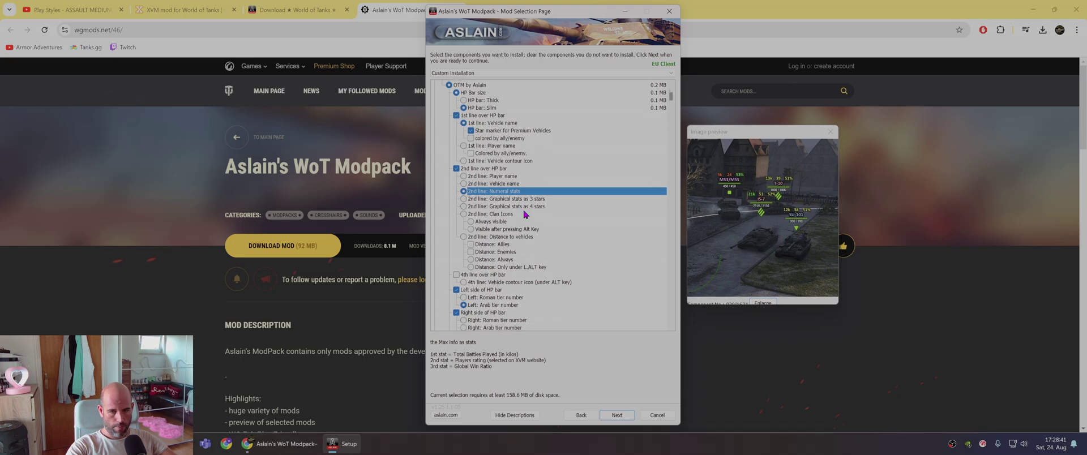
scroll(524, 213, "down", 7)
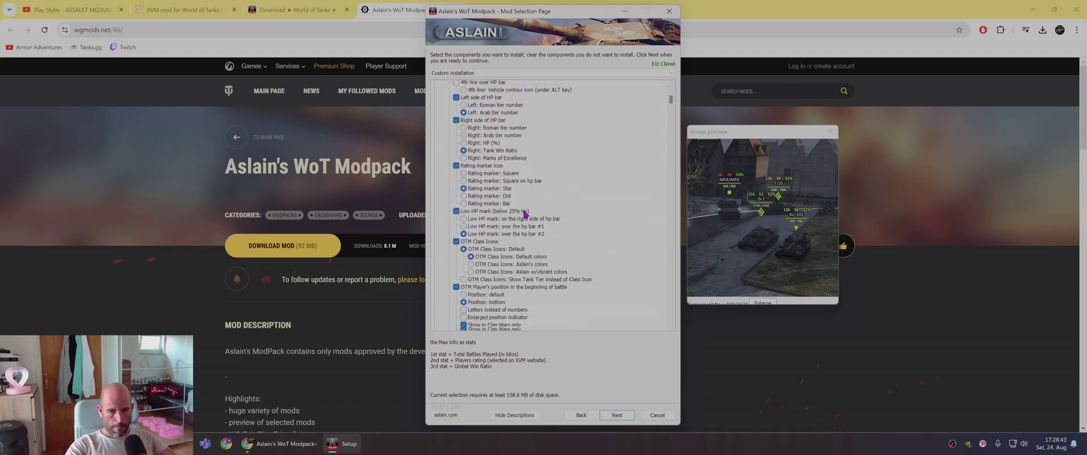
scroll(525, 204, "down", 4)
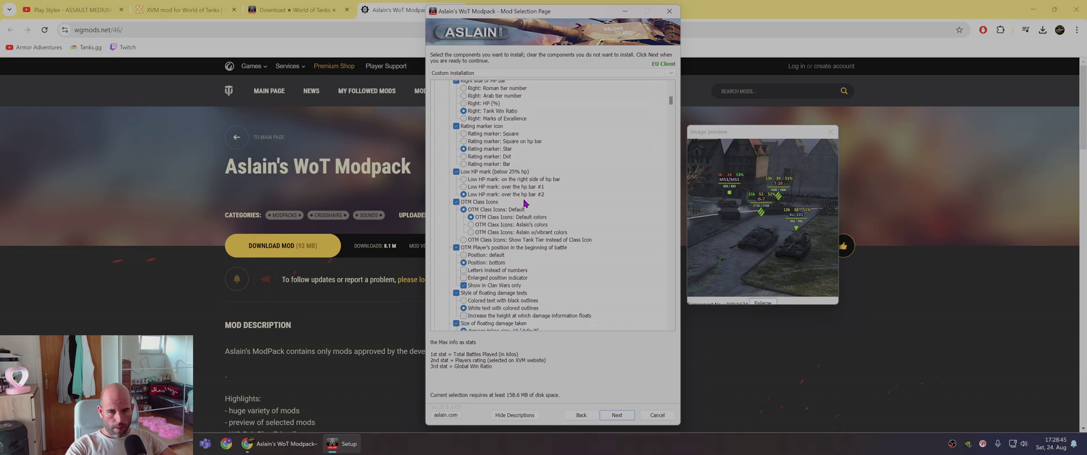
scroll(524, 204, "down", 8)
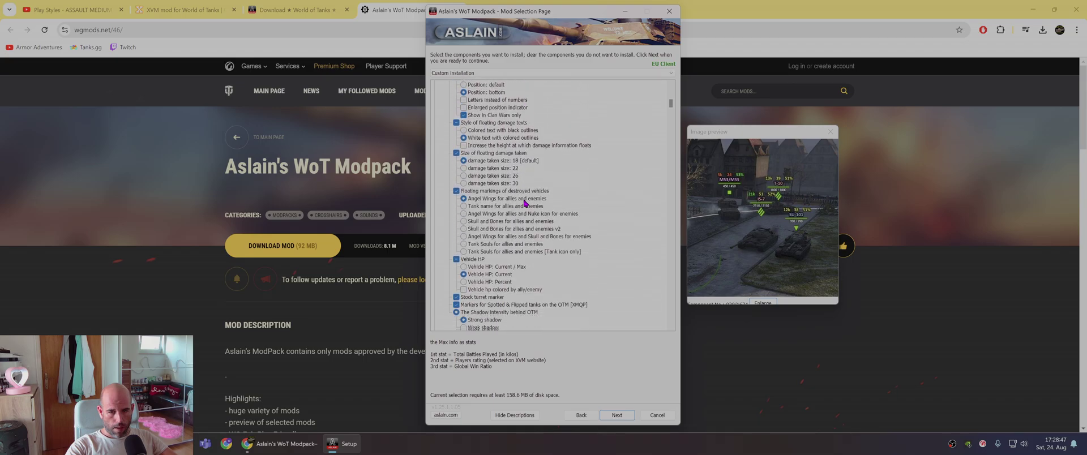
scroll(524, 203, "down", 1)
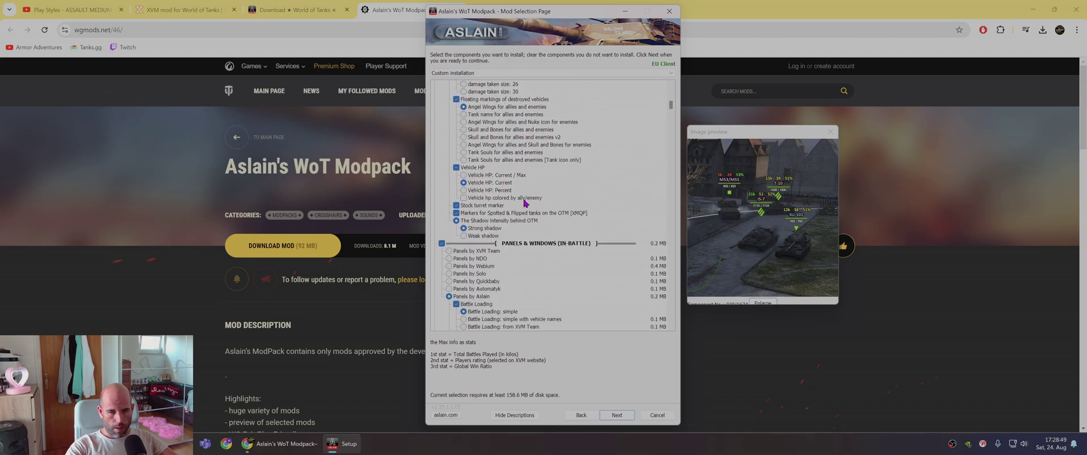
scroll(524, 204, "down", 6)
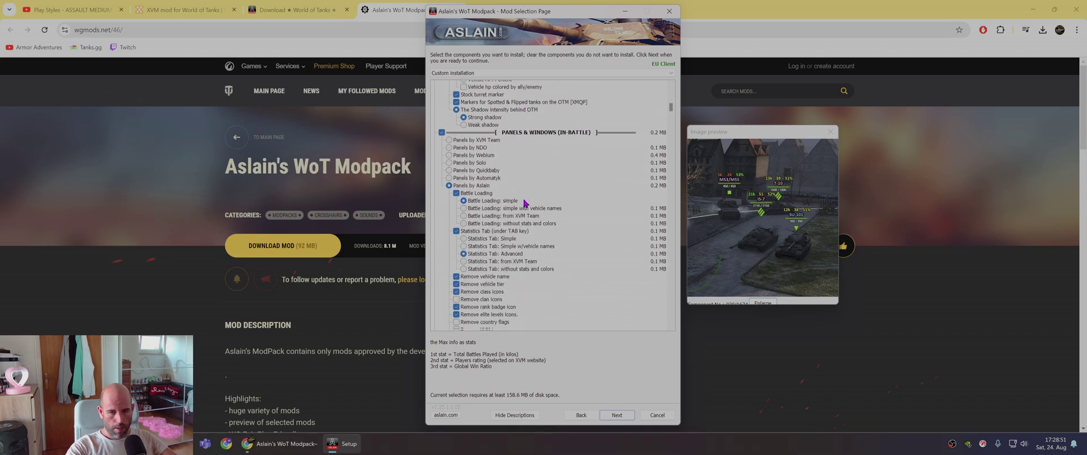
scroll(524, 204, "down", 1)
scroll(501, 192, "down", 2)
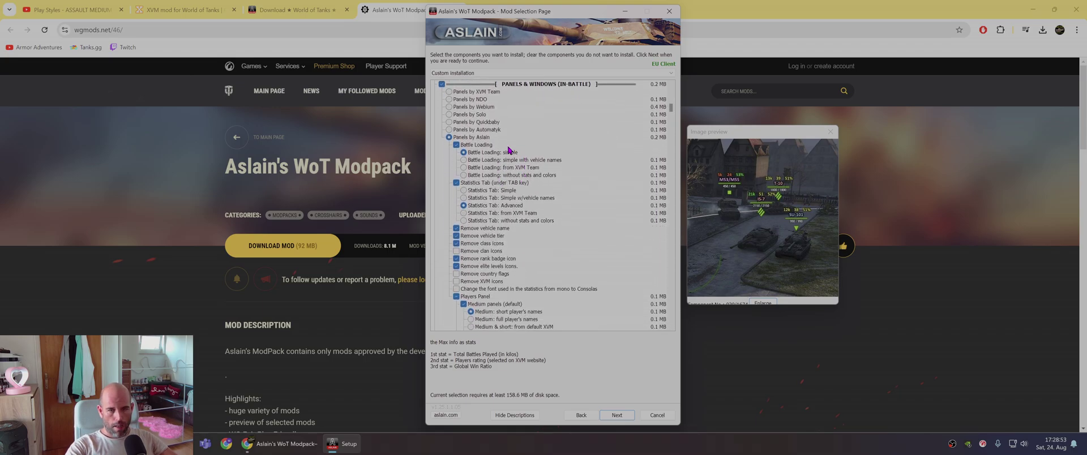
left_click(489, 153)
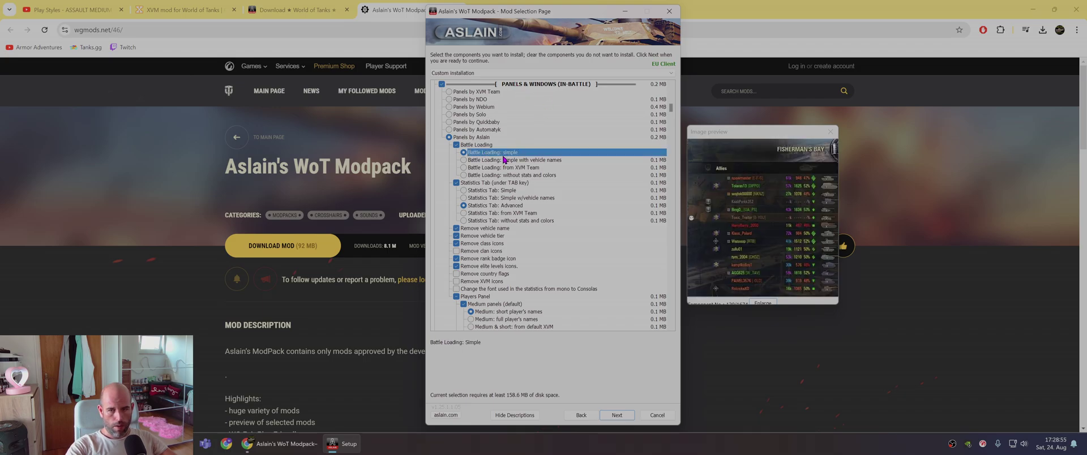
left_click(493, 206)
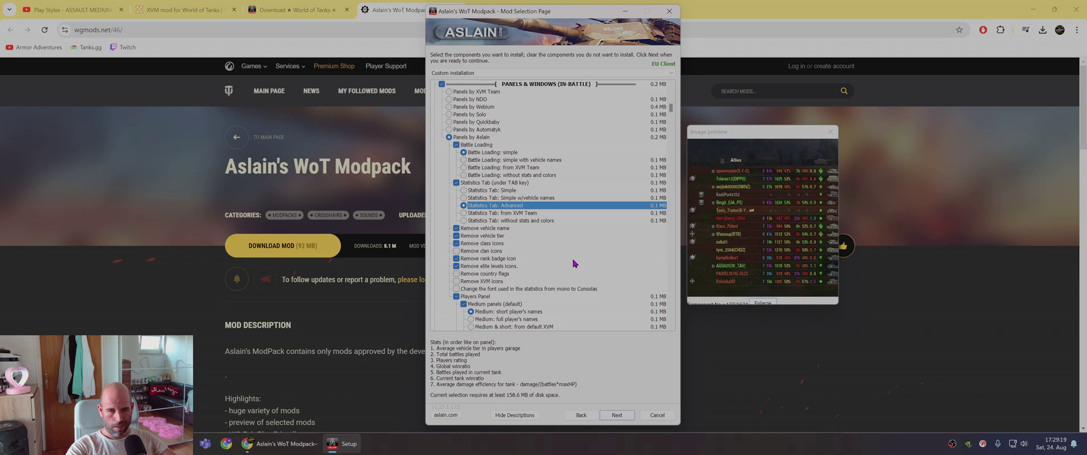
- Preview the "Medium: short player's names" and "Large Advanced (overal & individual tank stats)" options of the Players Panel
scroll(492, 238, "down", 1)
scroll(496, 212, "down", 1)
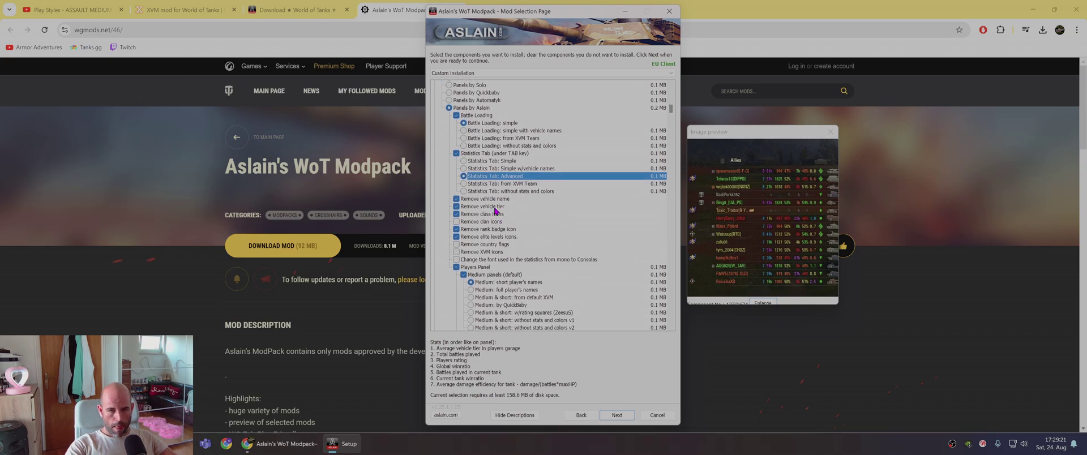
scroll(496, 210, "down", 3)
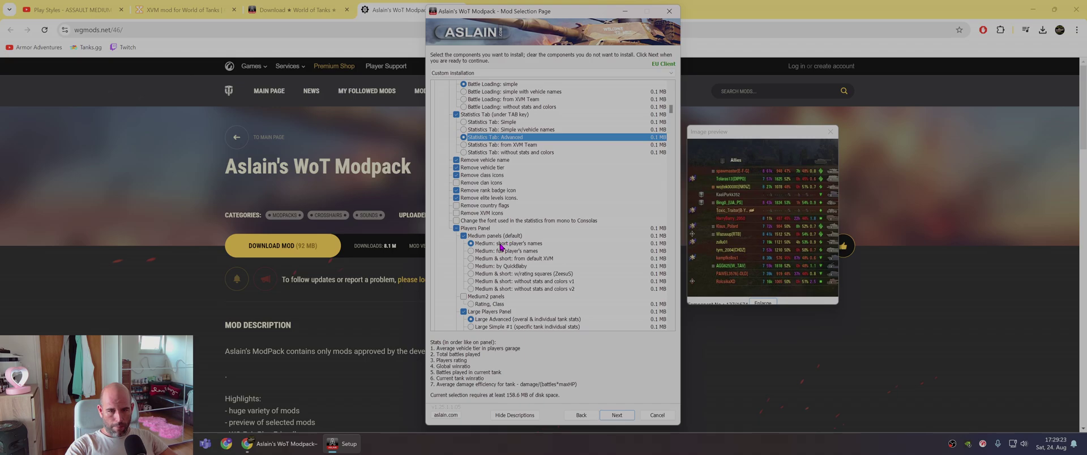
left_click(501, 245)
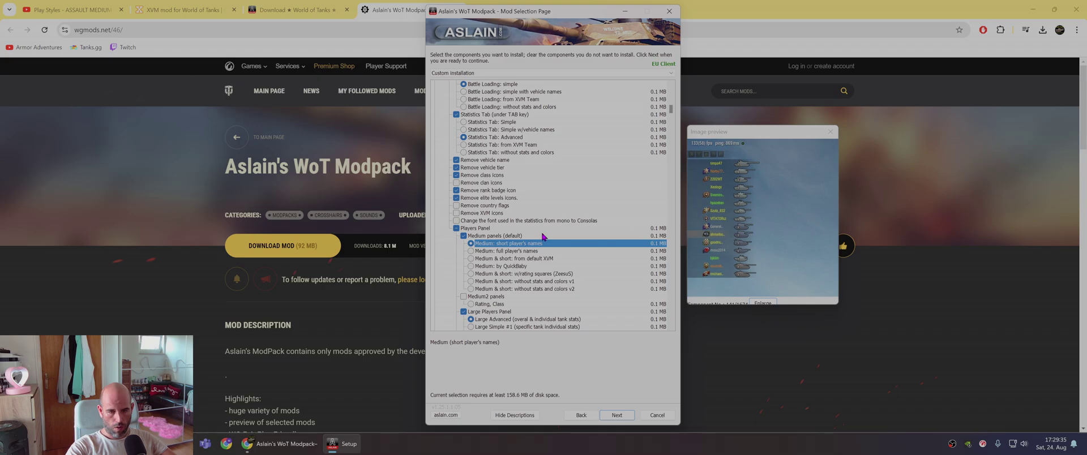
scroll(532, 240, "down", 2)
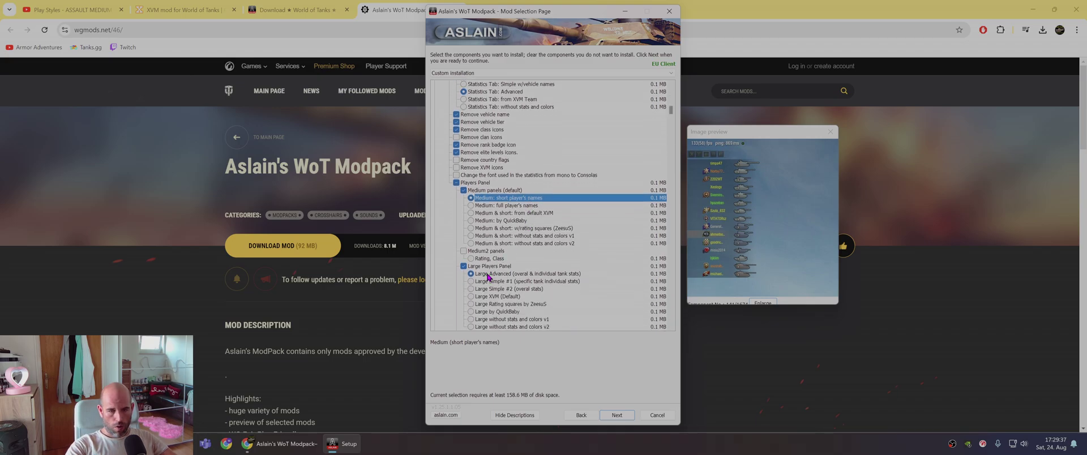
left_click(488, 274)
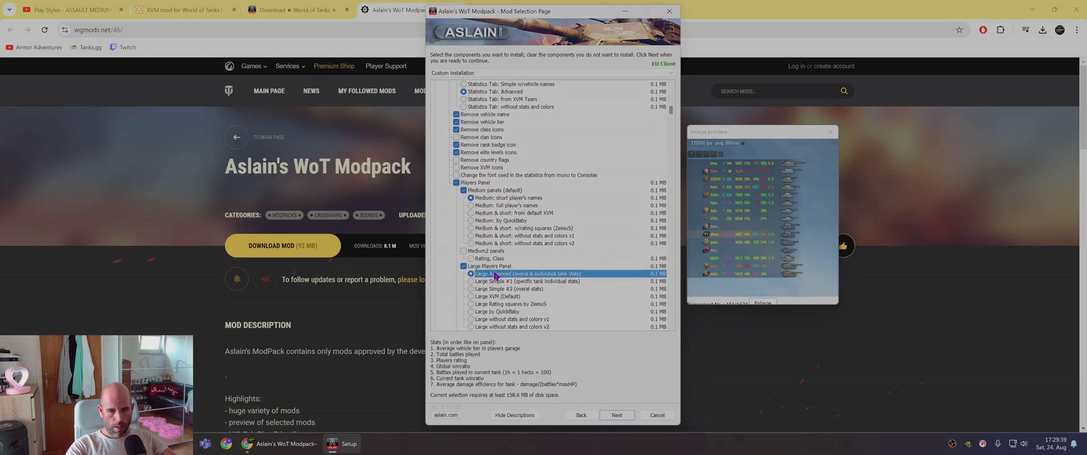
- Preview the Players Panel options "Start mode: Medium #2" and "transparency: 60 (weak) [WoT default]"
scroll(498, 276, "down", 3)
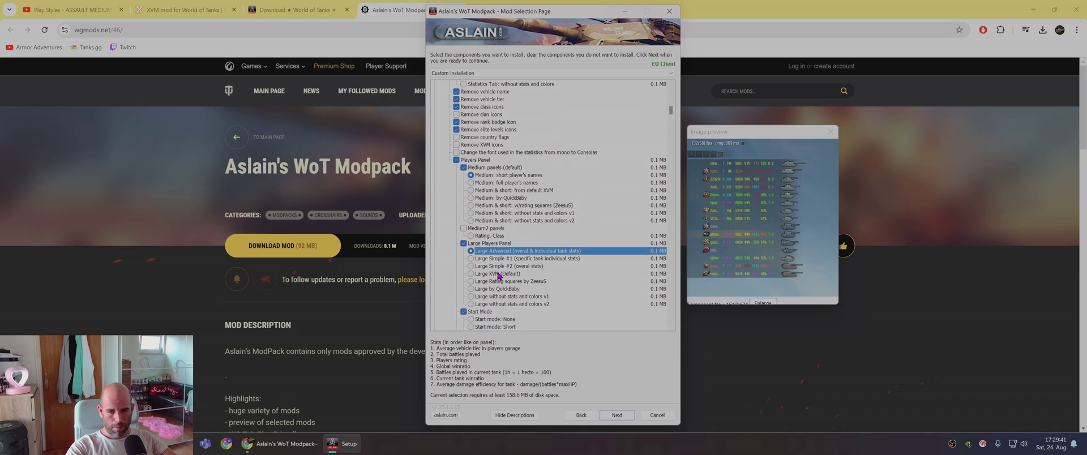
scroll(498, 276, "down", 3)
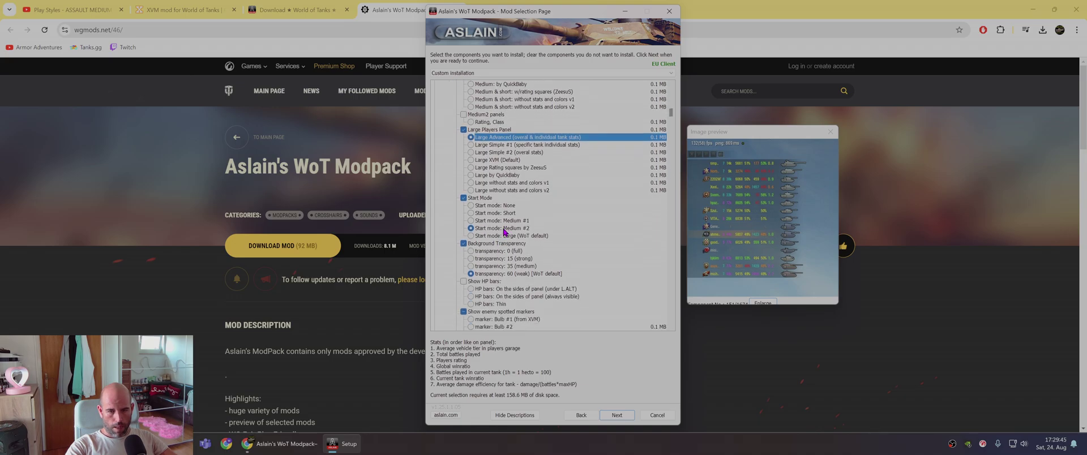
left_click(504, 228)
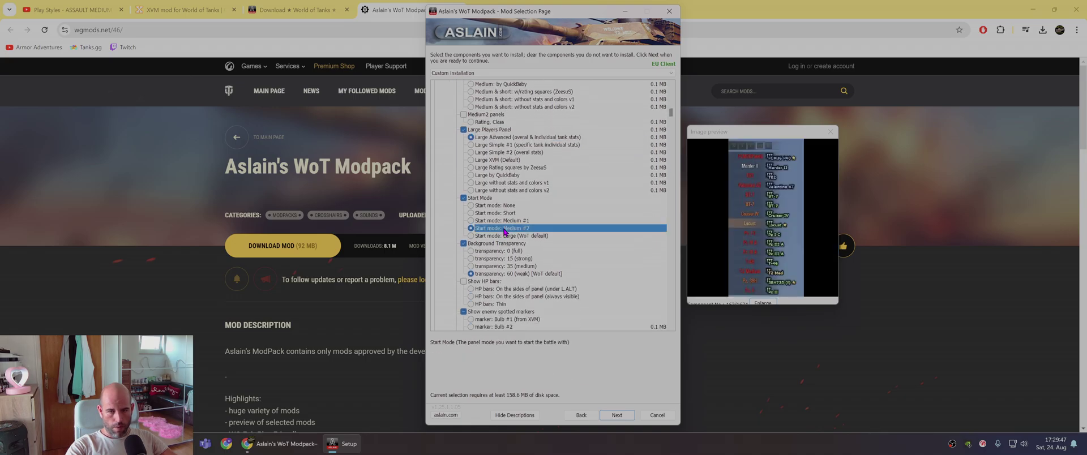
left_click(505, 276)
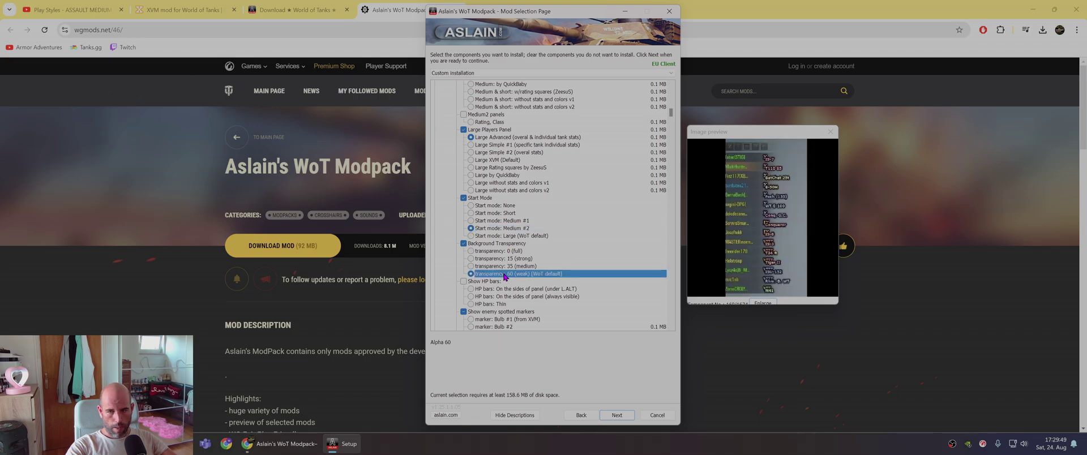
- Look over the enemy spotted marker options and recheck the OTM by Aslain marker selections
scroll(510, 279, "down", 2)
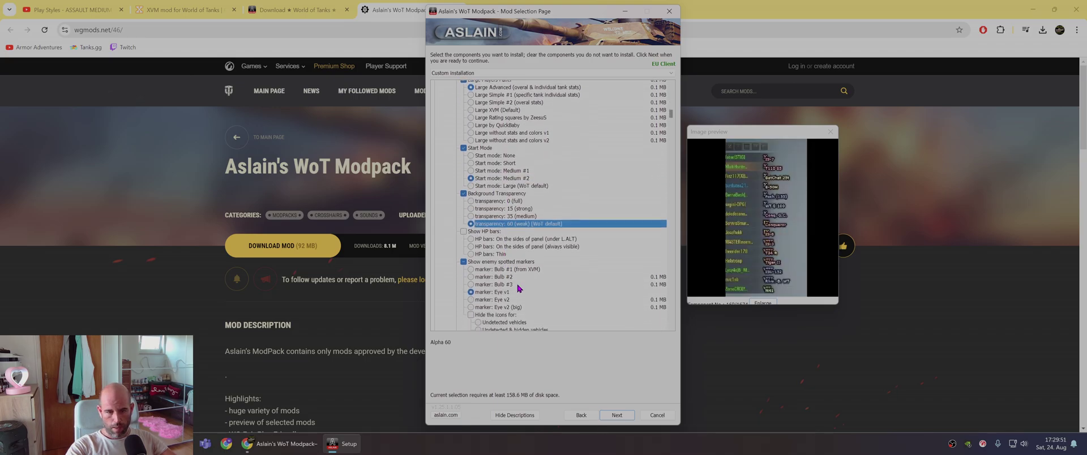
scroll(514, 283, "down", 4)
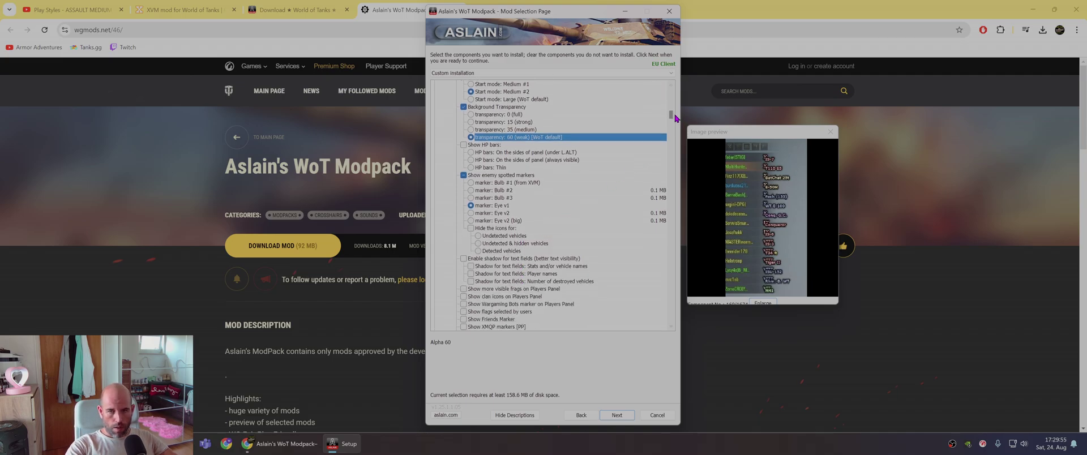
left_click_drag(672, 116, 671, 102)
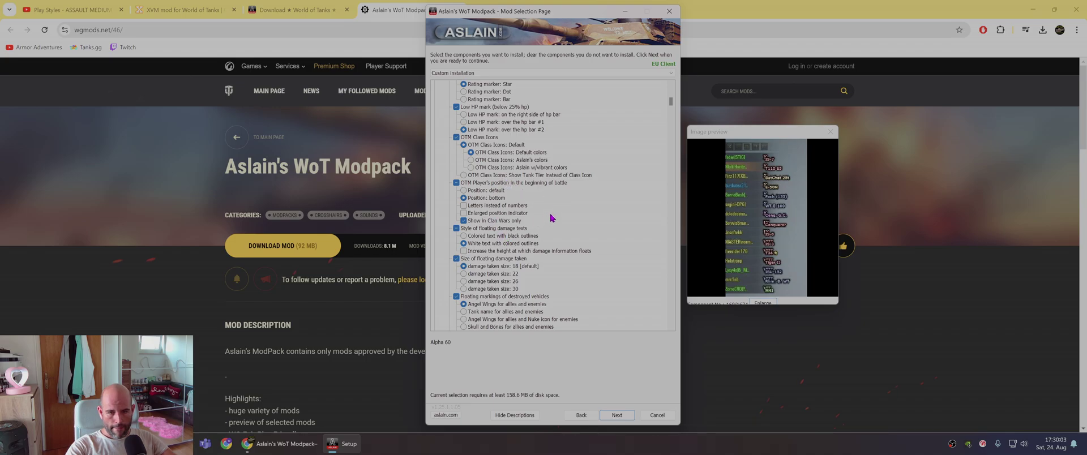
scroll(552, 218, "up", 4)
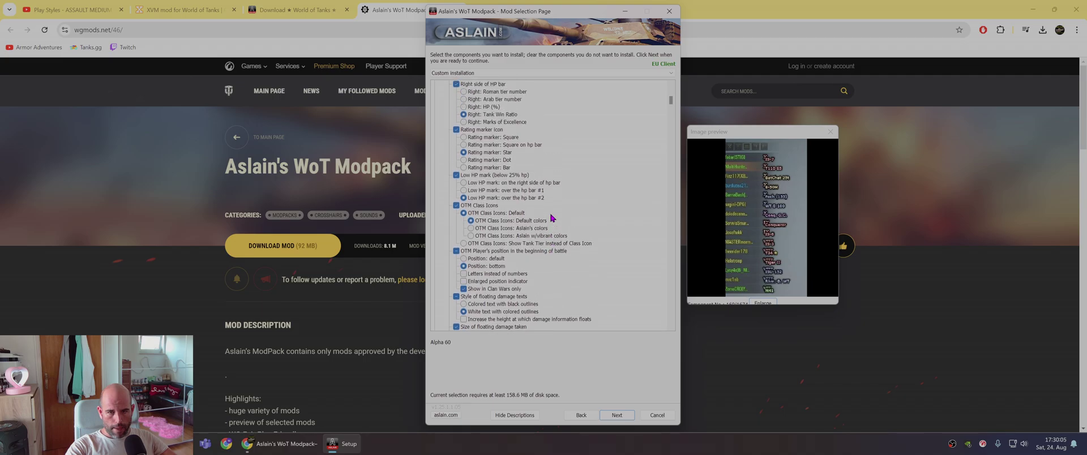
scroll(552, 218, "up", 10)
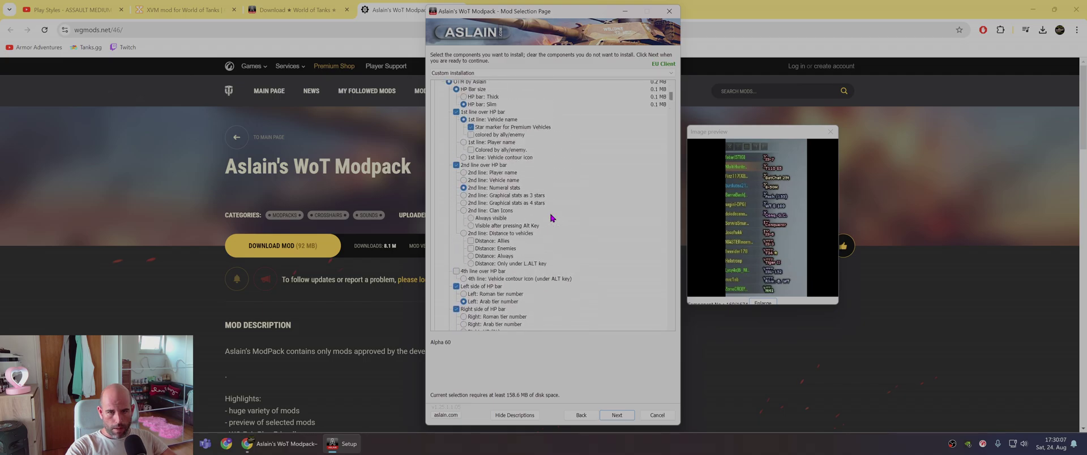
scroll(552, 217, "down", 10)
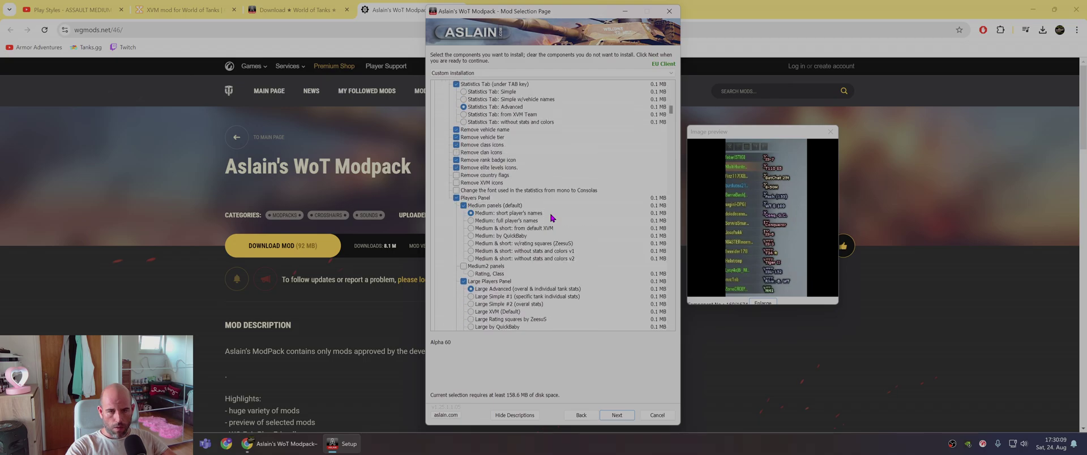
- Examine the XVM Minimap circles, lines, rating-colored labels and icon scale, followed by the damage logs, efficiency counters and color schemes
left_click_drag(672, 112, 672, 122)
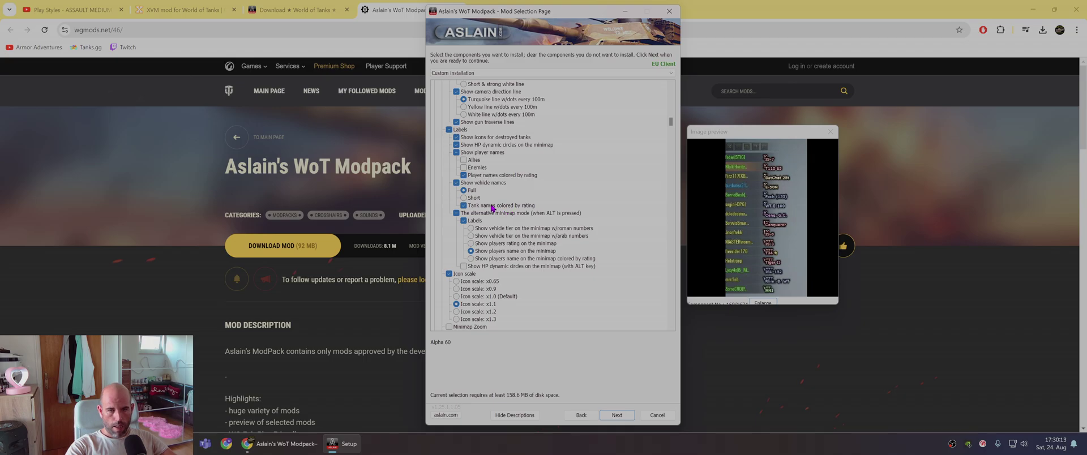
scroll(477, 141, "up", 4)
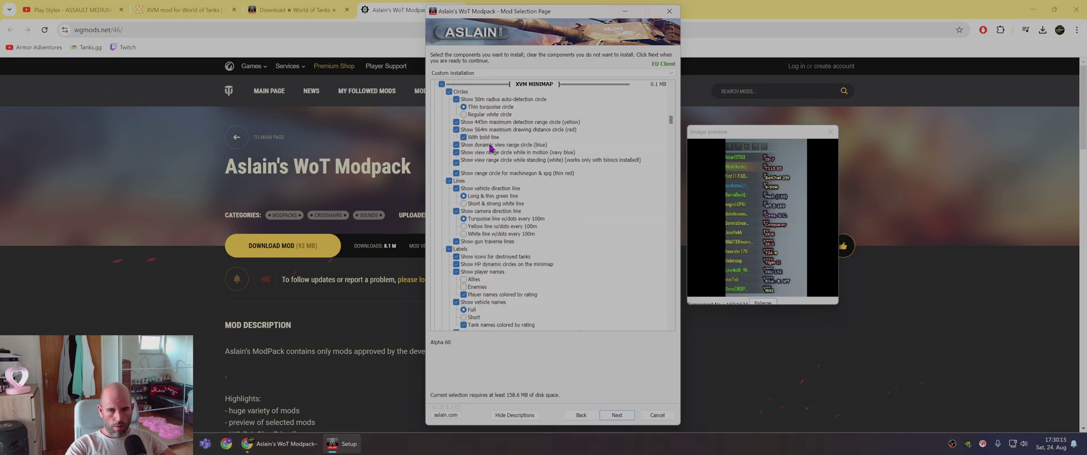
scroll(508, 149, "up", 2)
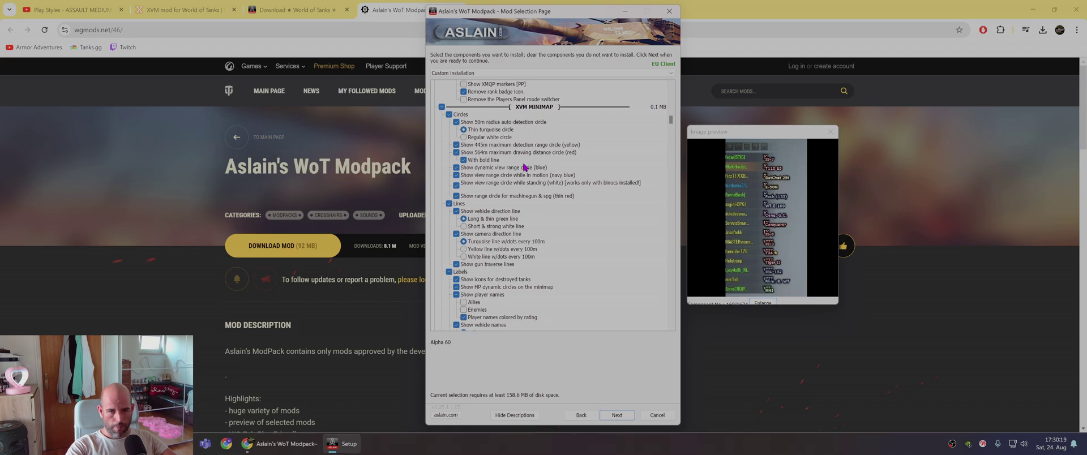
scroll(524, 167, "down", 2)
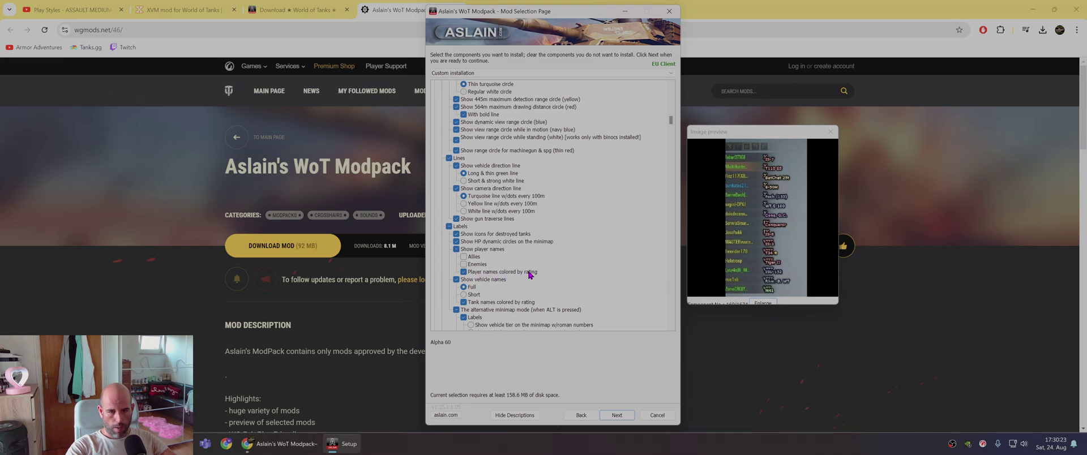
scroll(529, 275, "down", 5)
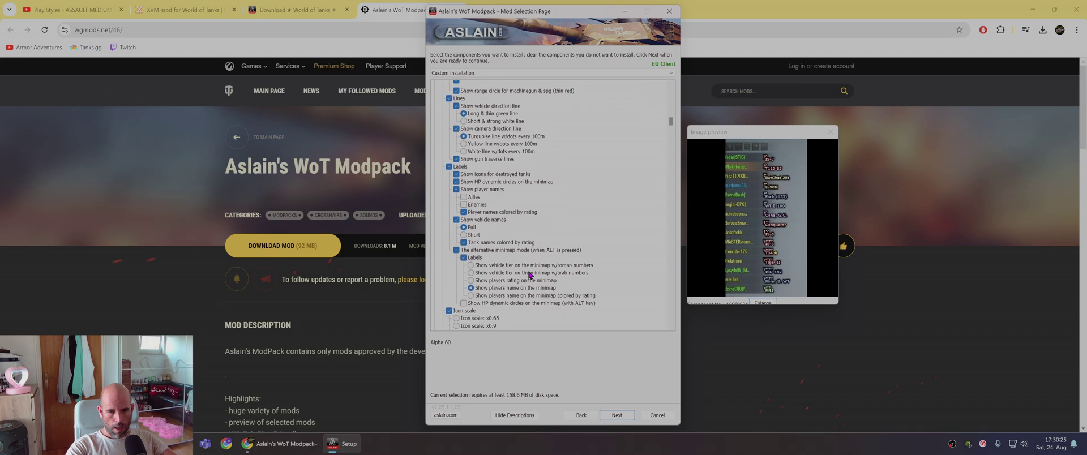
scroll(529, 275, "down", 2)
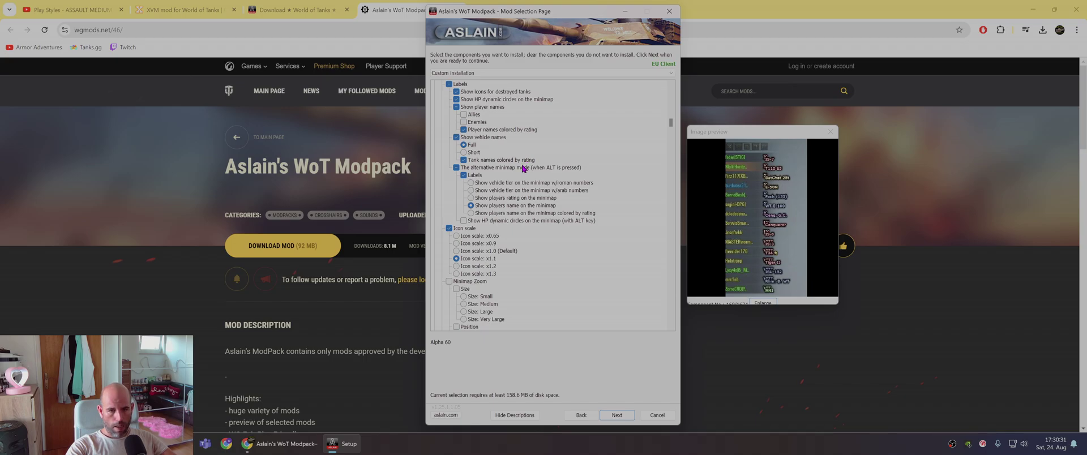
scroll(524, 167, "down", 1)
scroll(521, 171, "down", 1)
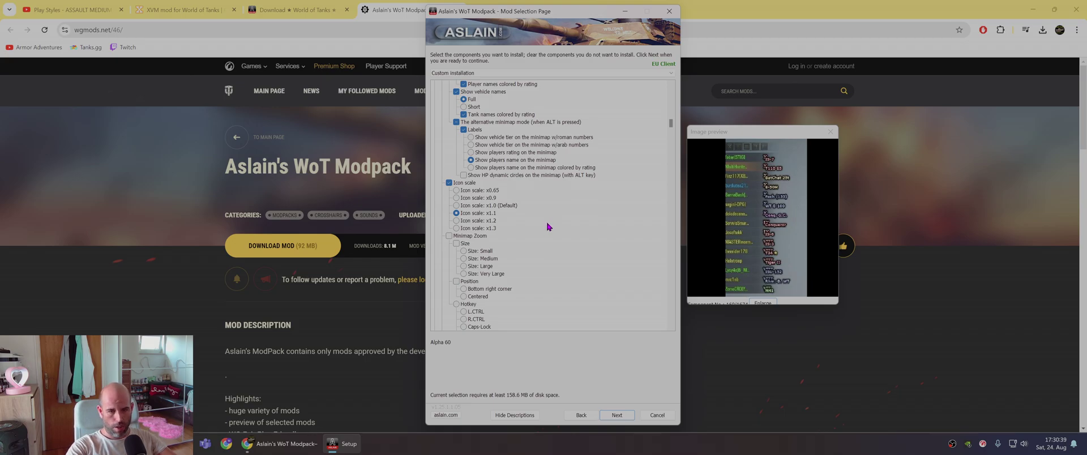
scroll(547, 226, "down", 7)
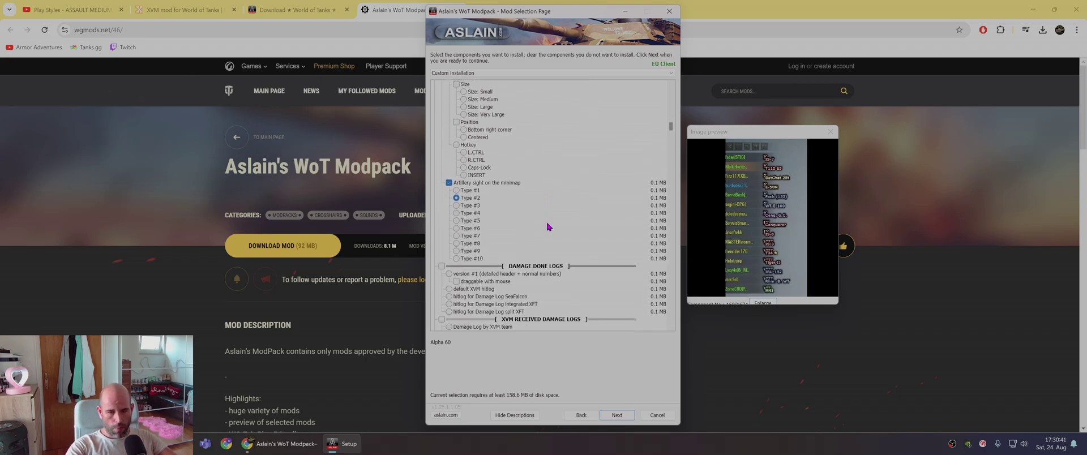
scroll(548, 227, "down", 4)
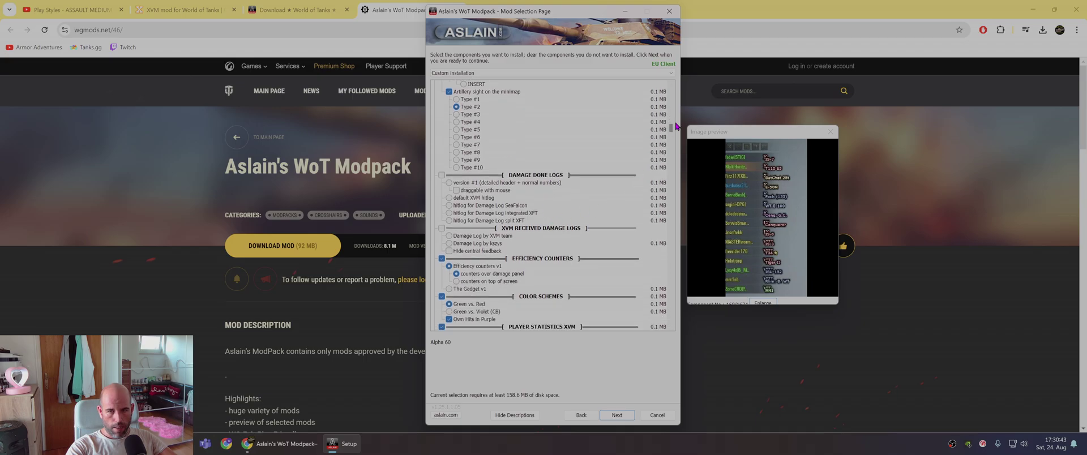
- Review the selected OTM marker, Panels by Aslain, Players Panel and XVM Minimap components once more before installing
left_click_drag(672, 129, 674, 105)
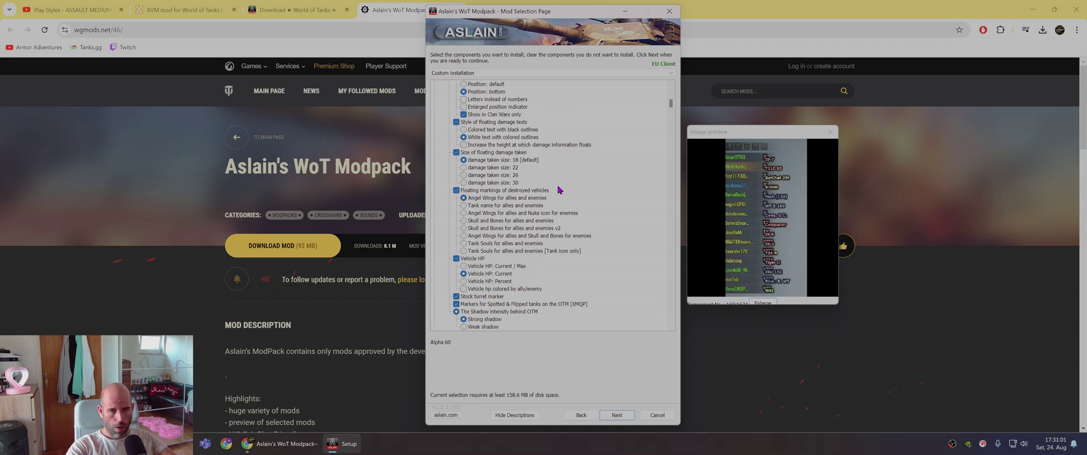
scroll(559, 190, "down", 10)
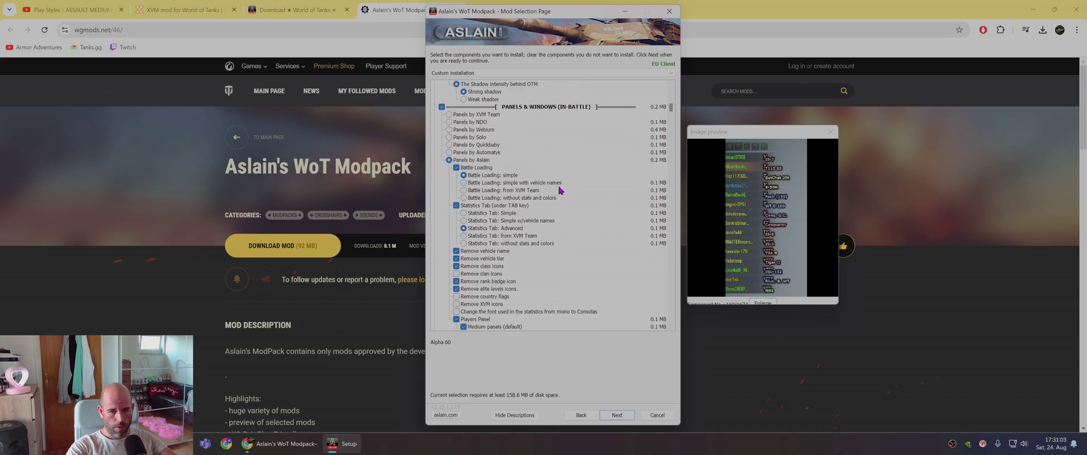
scroll(559, 189, "down", 9)
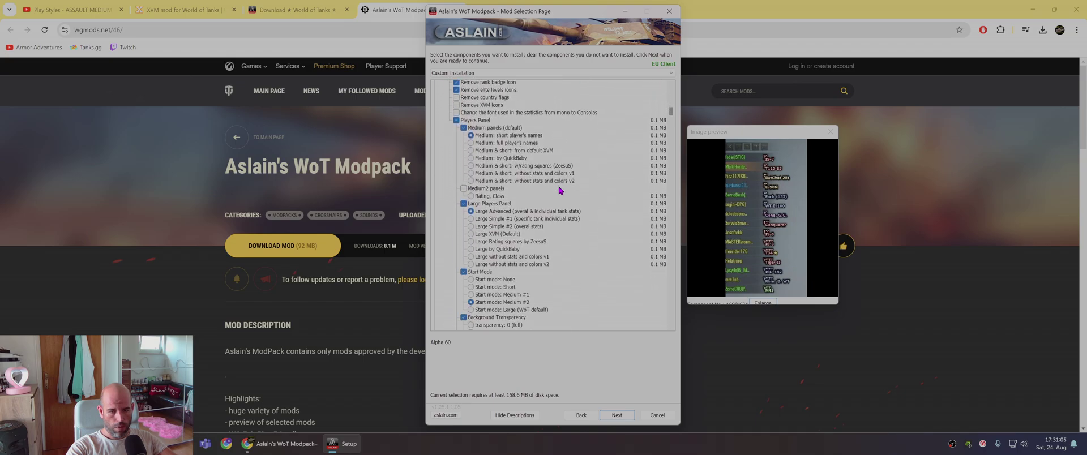
scroll(559, 189, "down", 10)
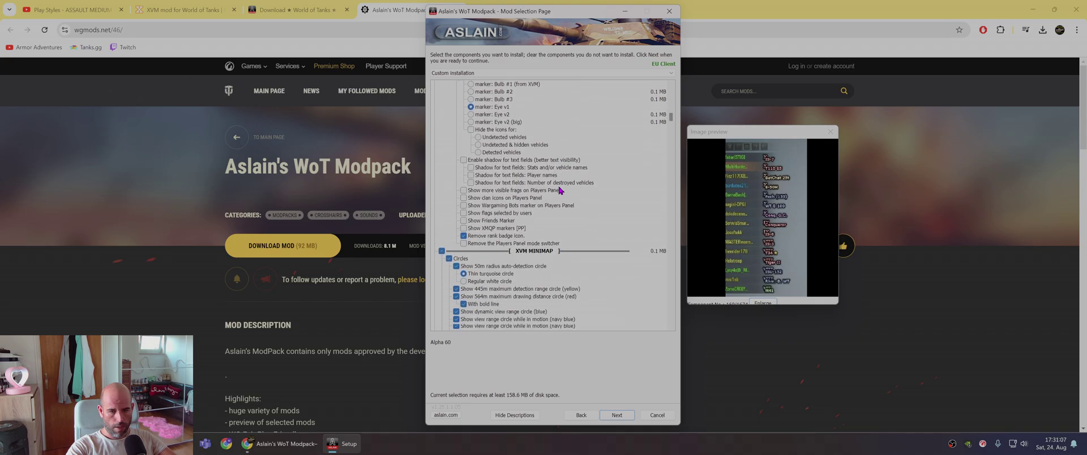
scroll(559, 189, "down", 8)
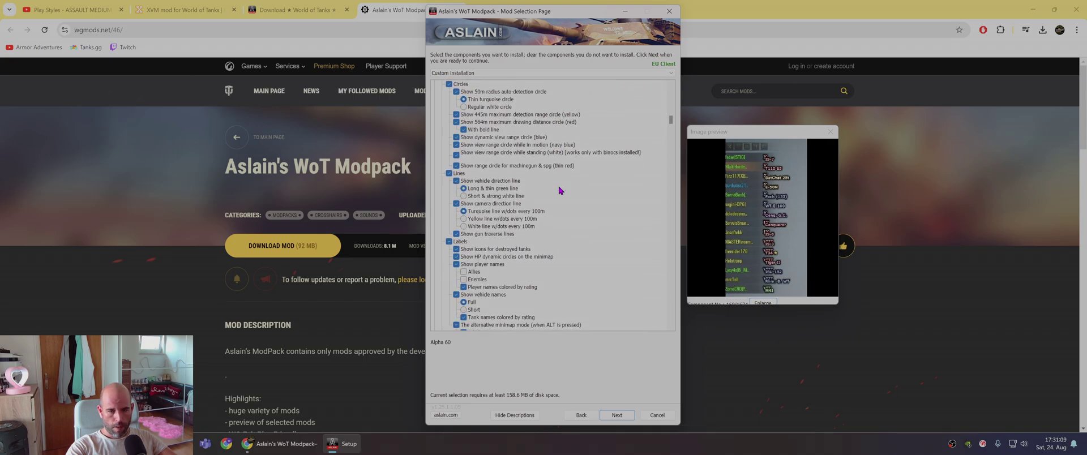
scroll(559, 190, "down", 3)
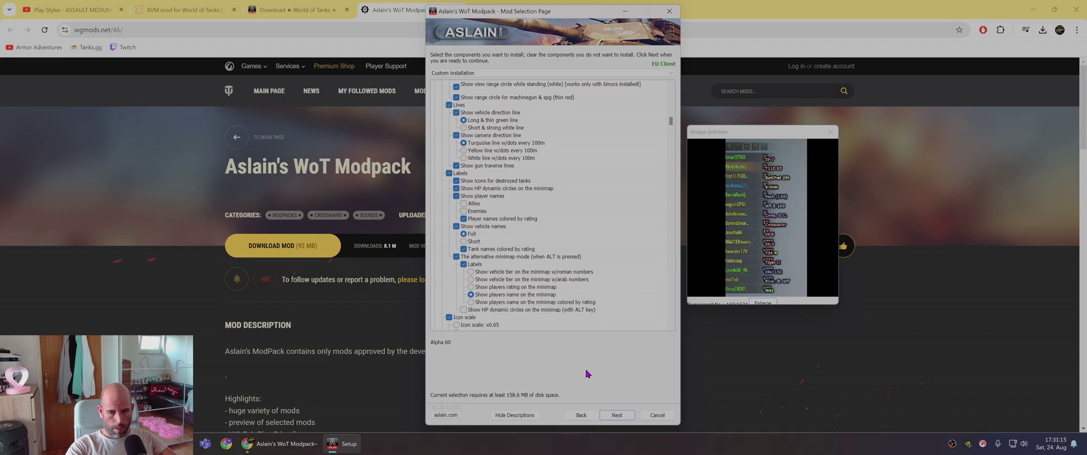
- Accept the component selection and its notice, keep the preset installation options, and install the modpack through to closing the installer
left_click(617, 417)
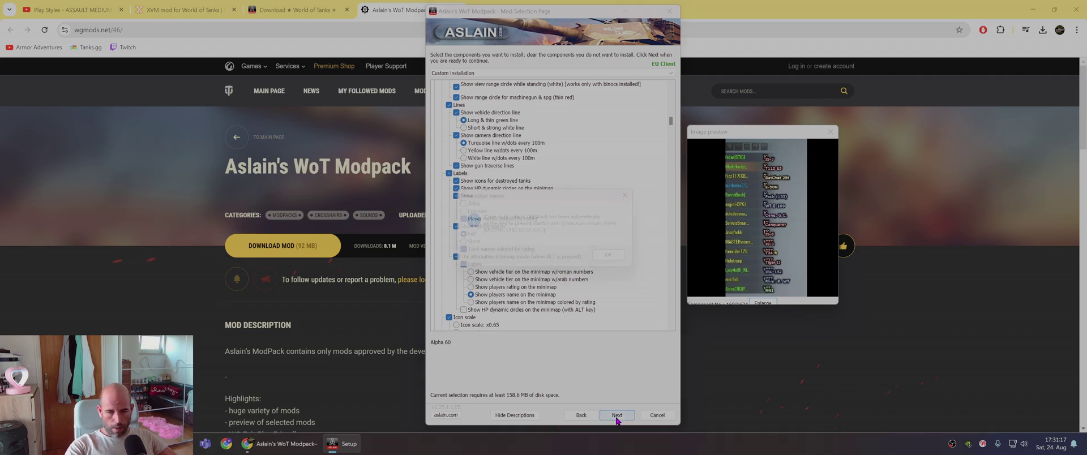
left_click(610, 259)
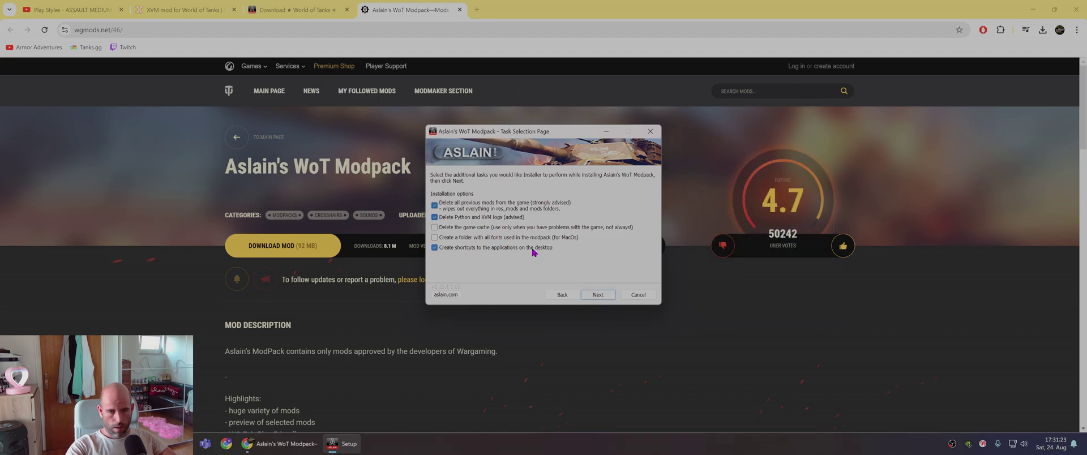
left_click(594, 294)
left_click(599, 295)
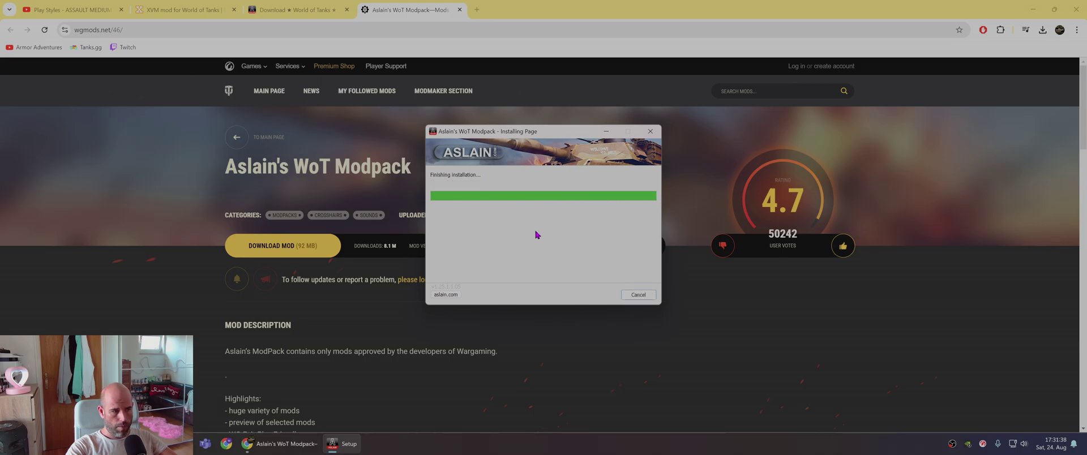
left_click(599, 295)
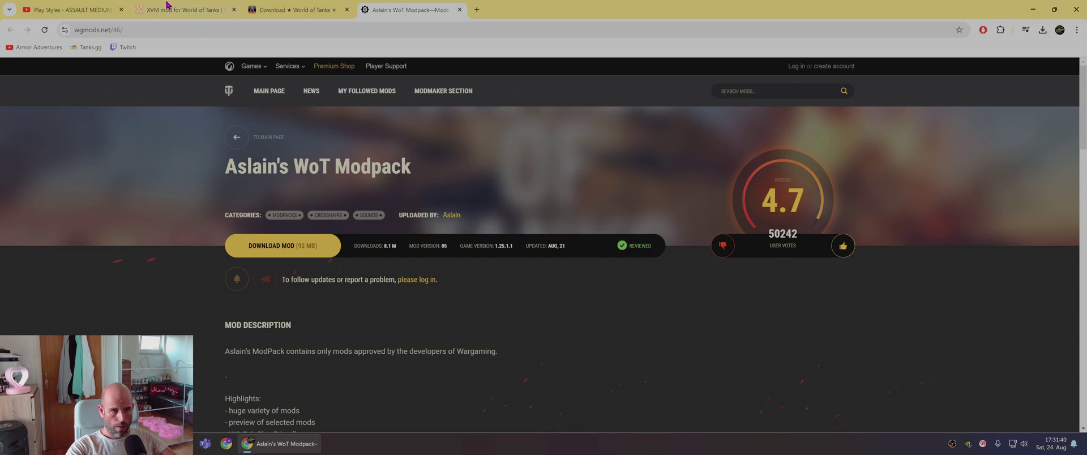
- Update the player statistics and activate the XVM services on the modxvm.com account page
left_click(154, 11)
left_click(148, 30)
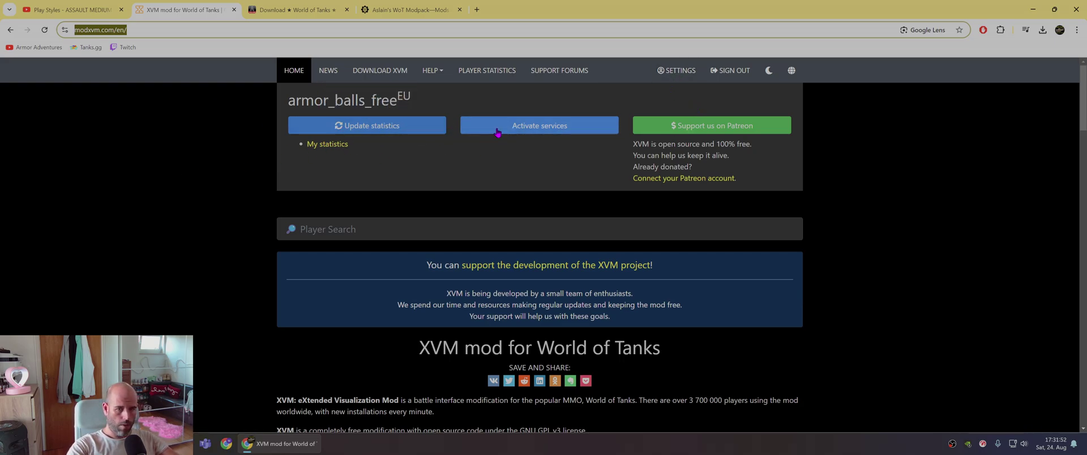
left_click(341, 162)
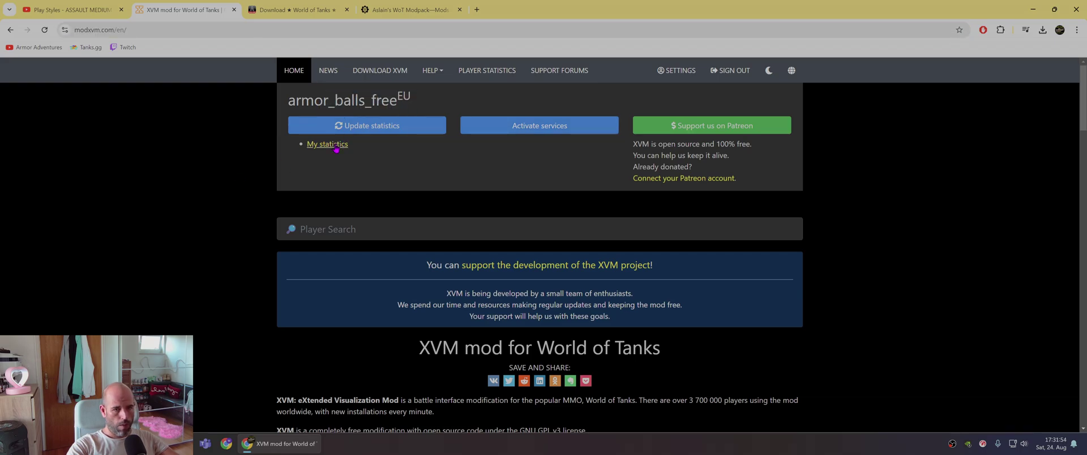
left_click(385, 126)
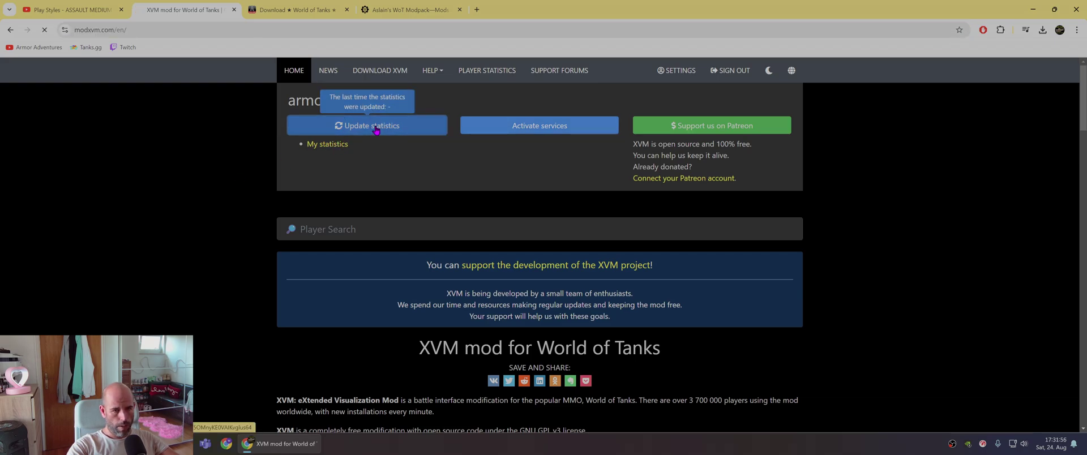
left_click(538, 135)
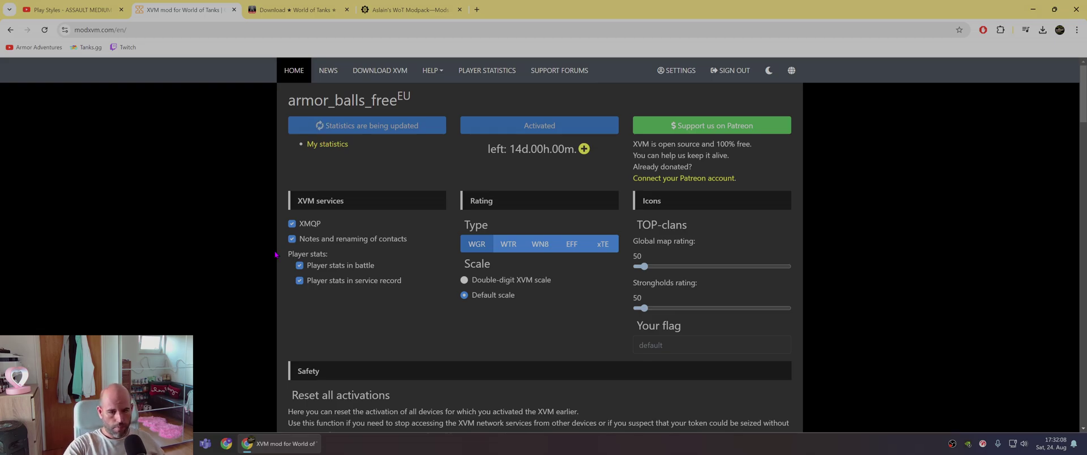
- View the paused ASSAULT MEDIUM TANKS video full screen on YouTube to examine the colored player panels and minimap, then leave full screen
left_click(68, 9)
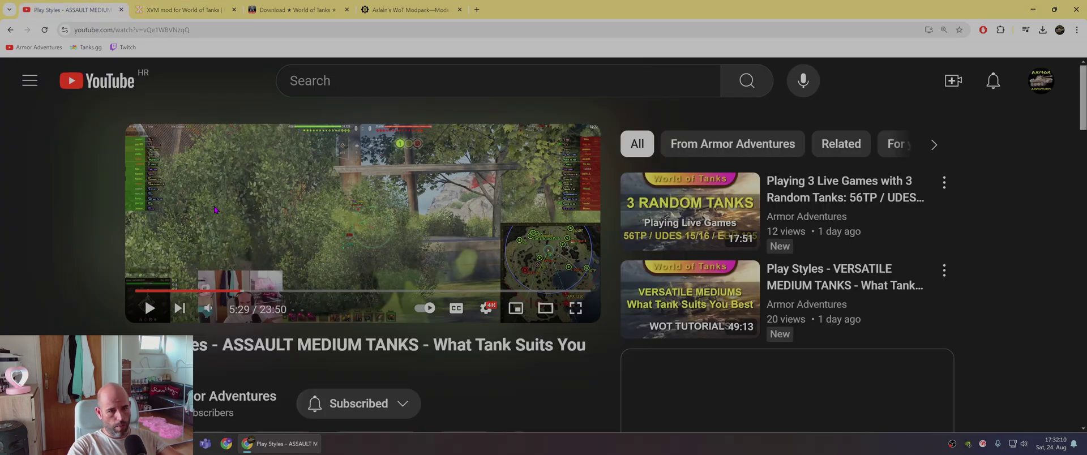
key("f")
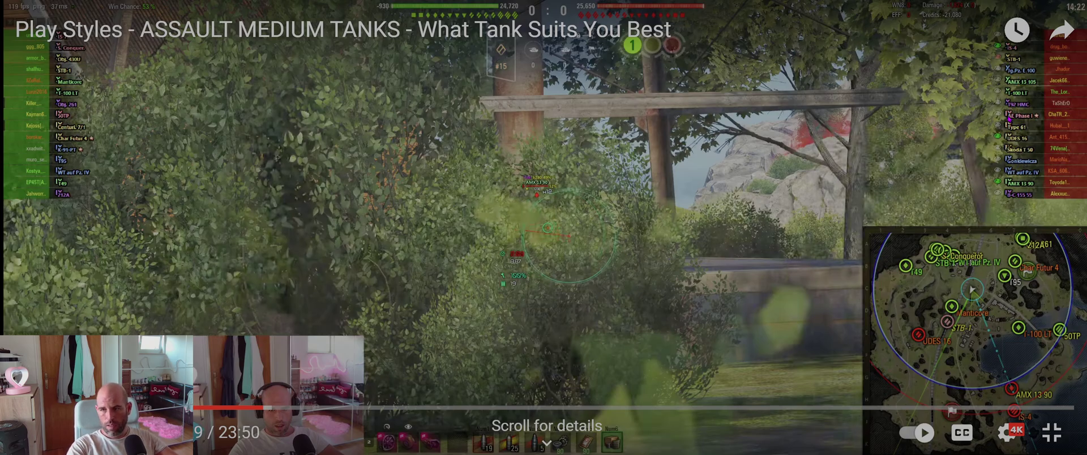
key("Escape")
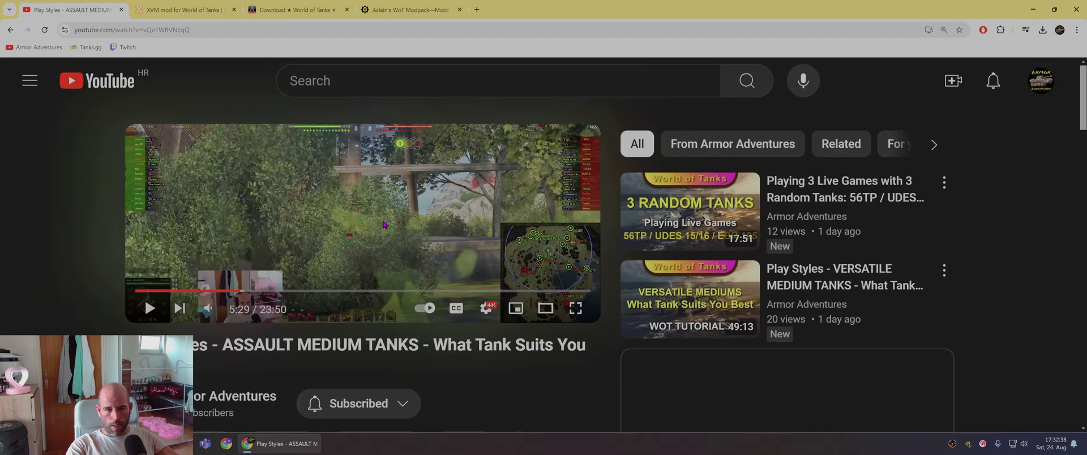
double_click(383, 224)
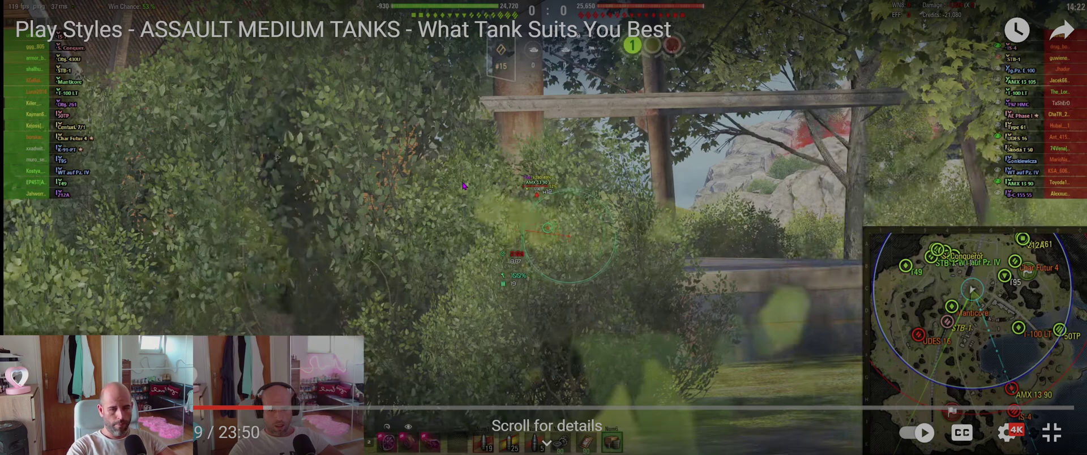
key("Escape")
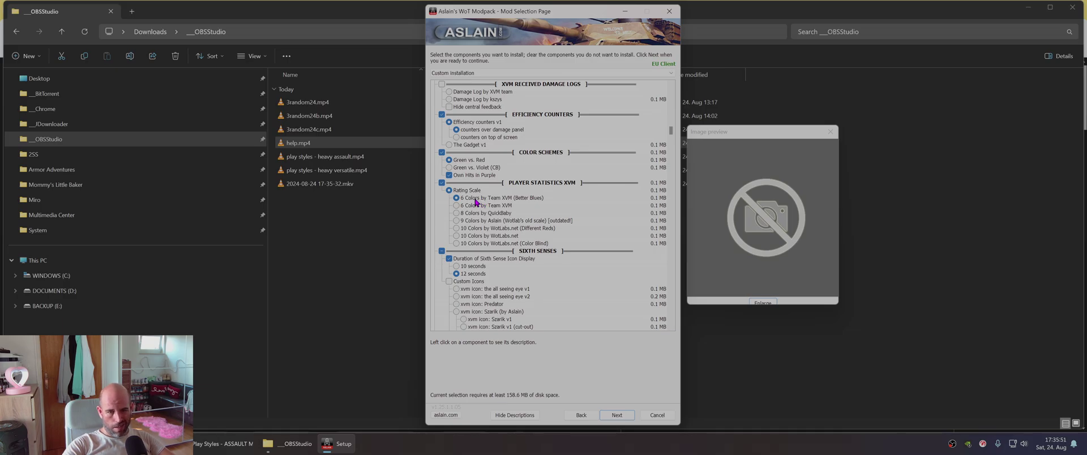
- Preview the "6 Colors by Team XVM (Better Blues)" rating scale in the modpack installer and look over the Sixth Senses icons
left_click(479, 201)
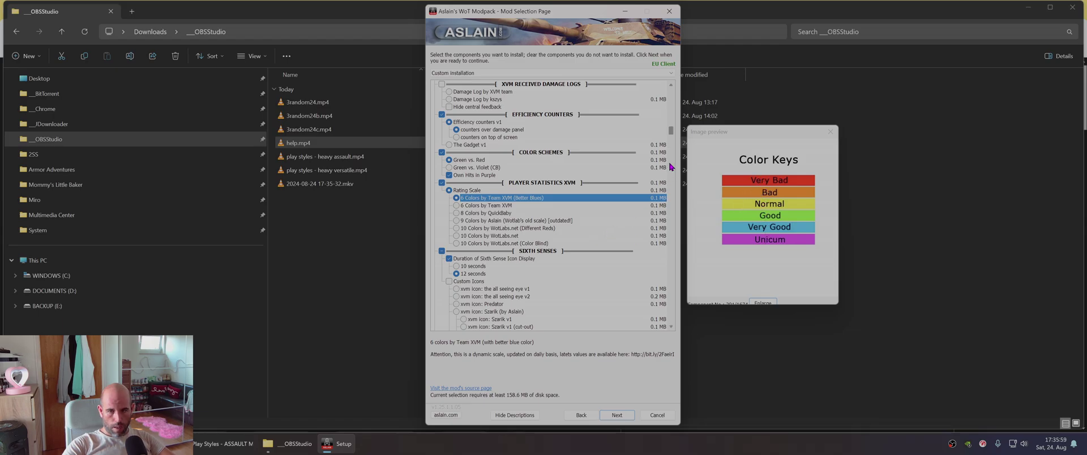
scroll(552, 236, "down", 5)
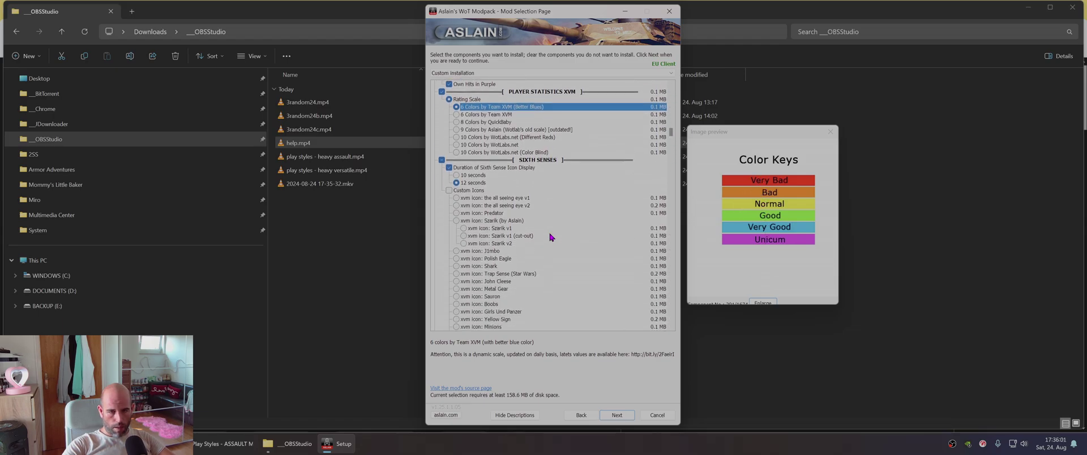
scroll(552, 237, "down", 4)
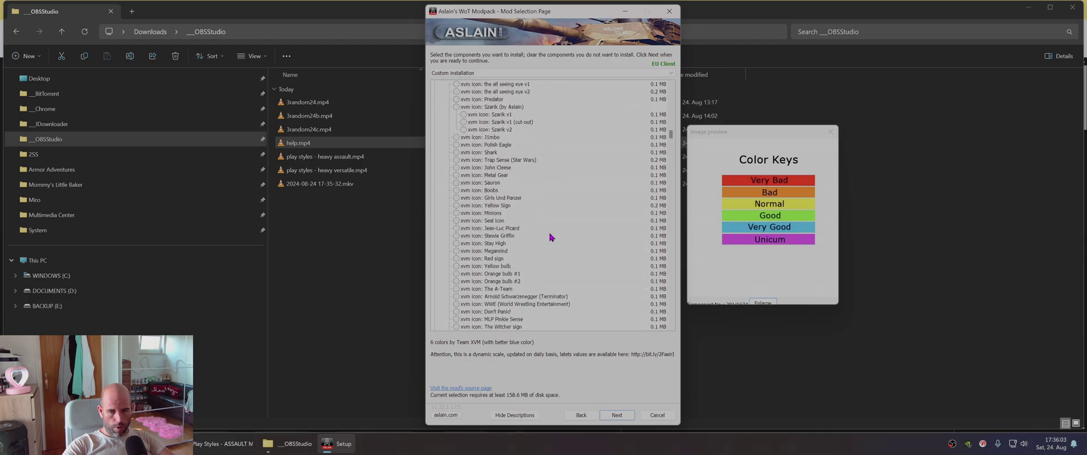